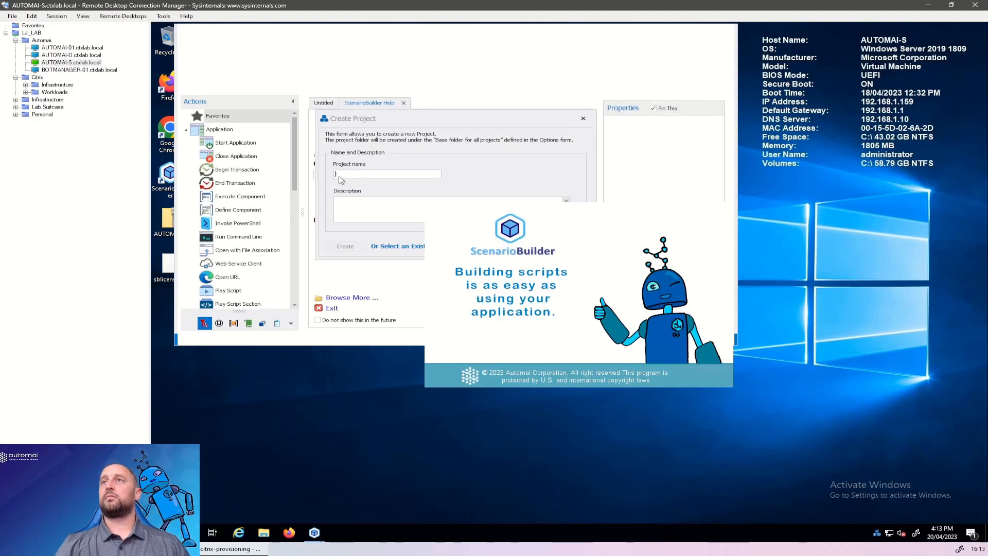
Create a new project named Test.
text(Test)
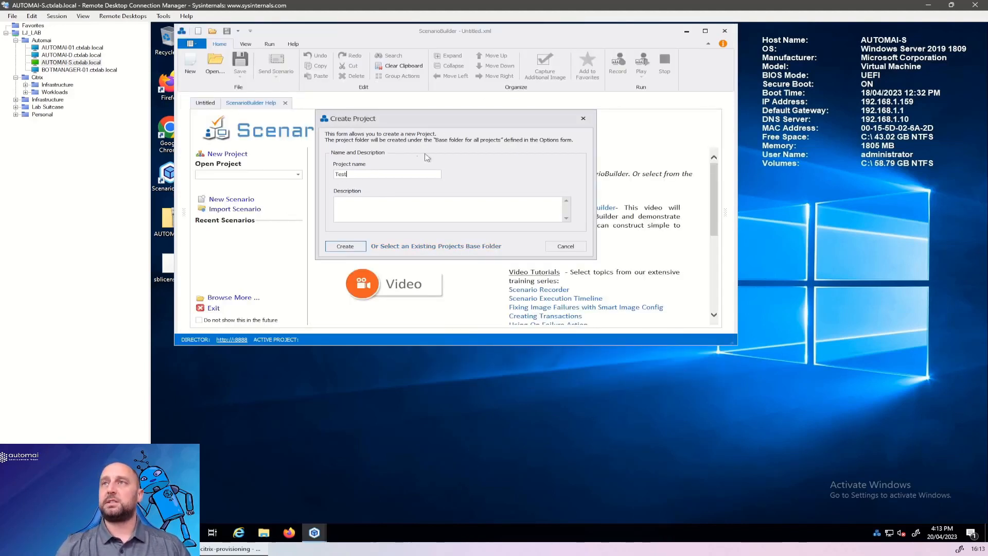
click(359, 246)
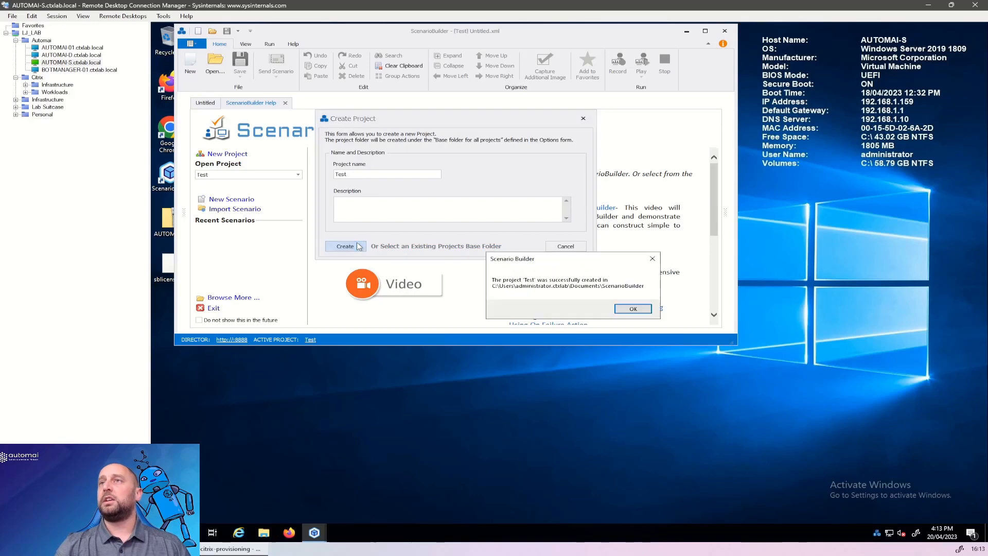
click(642, 311)
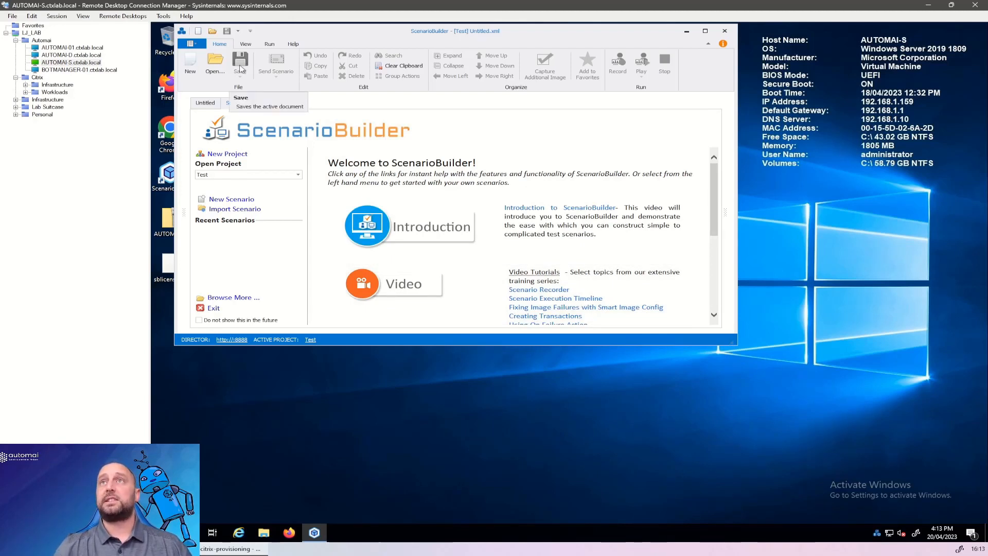
Set the base folder for all projects to \\AUTOMAI-D\Automai in the project manager's preferences and accept the switch of working project.
click(192, 43)
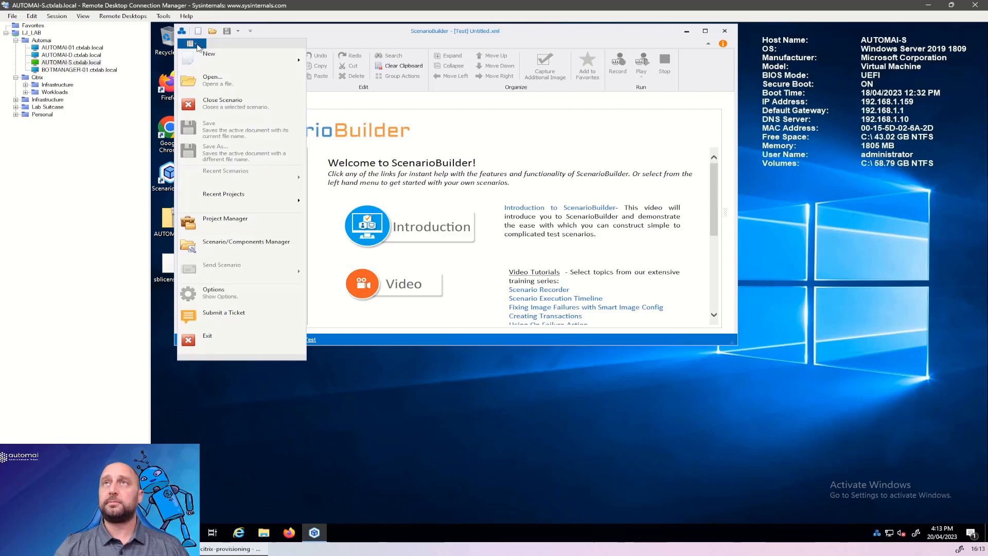
click(223, 224)
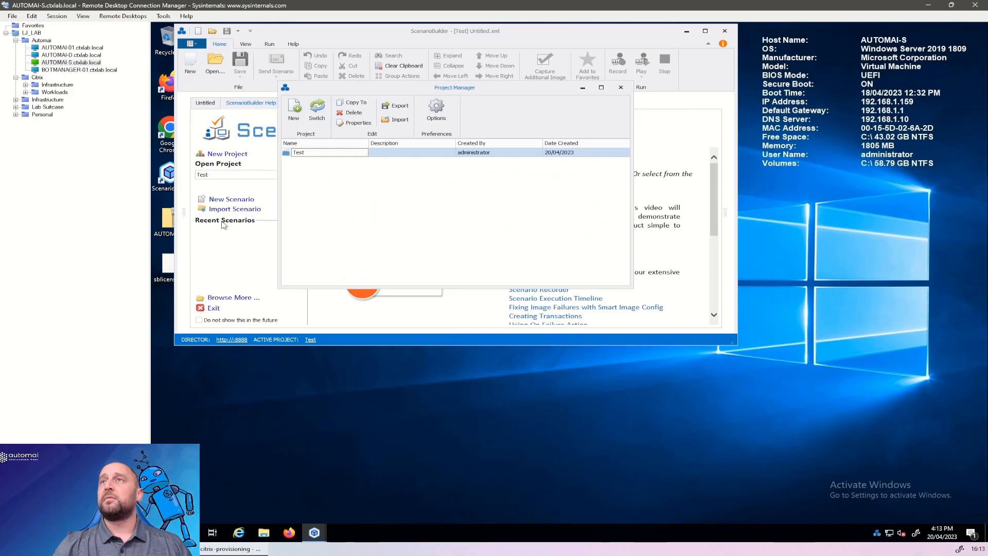
click(435, 112)
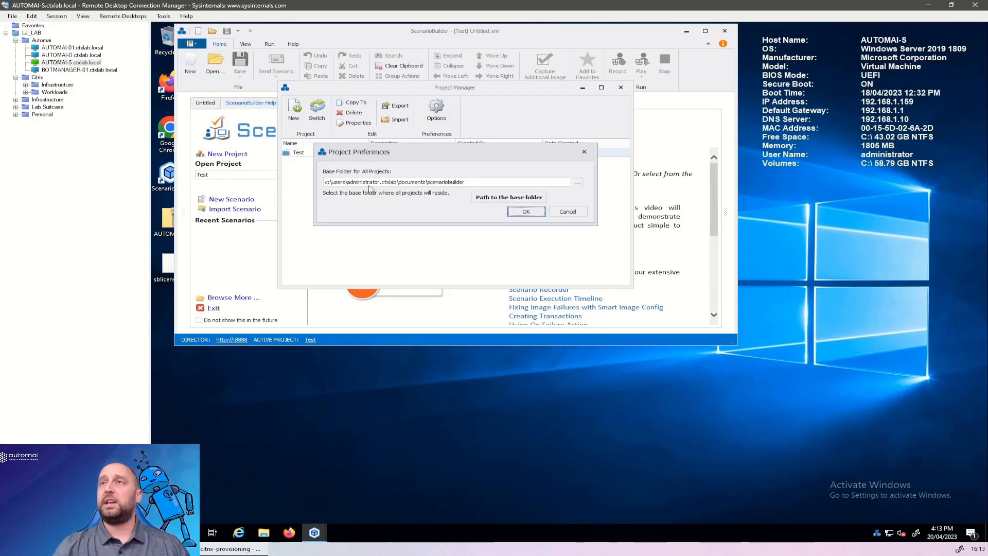
drag(473, 182, 322, 182)
text(\\)
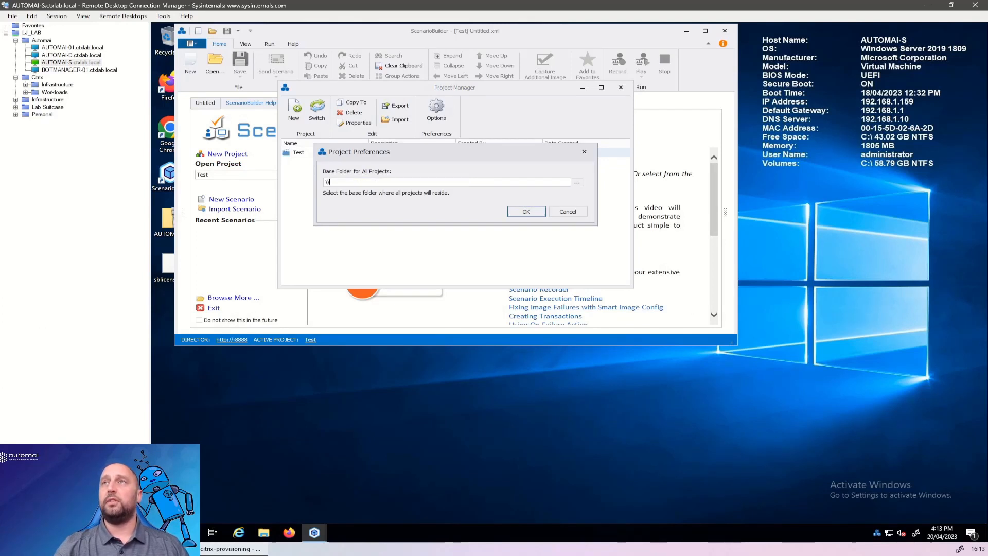
text(AUTOMAI-D\Automai)
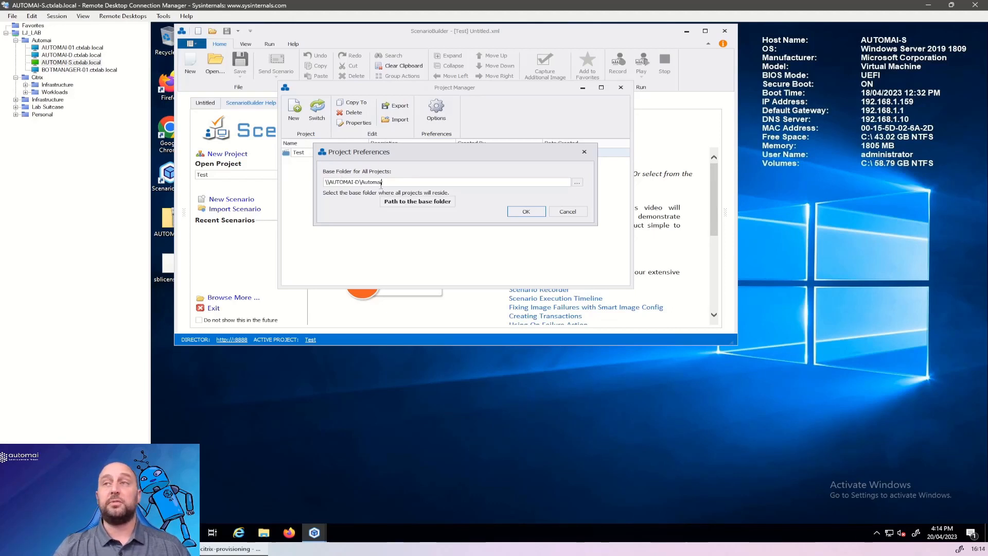
click(514, 212)
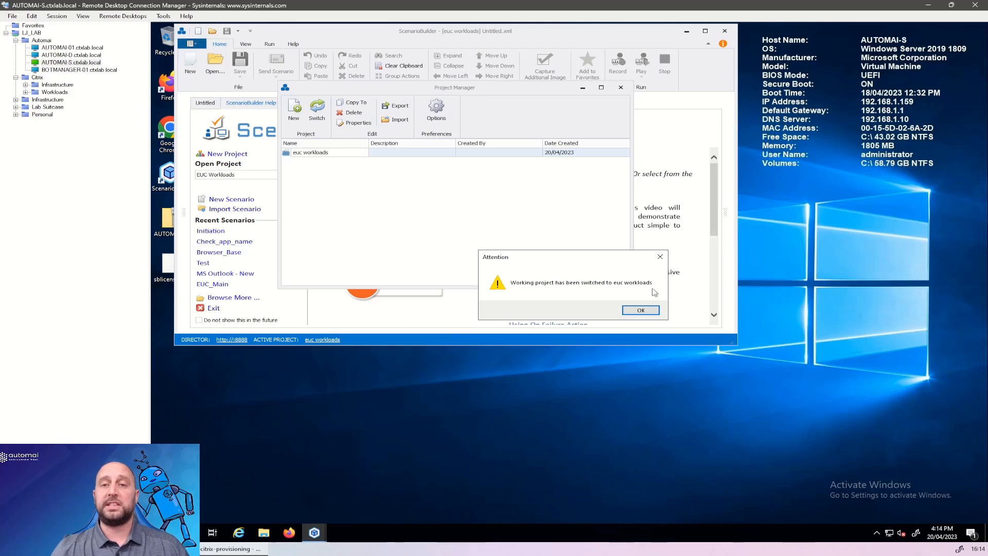
click(641, 309)
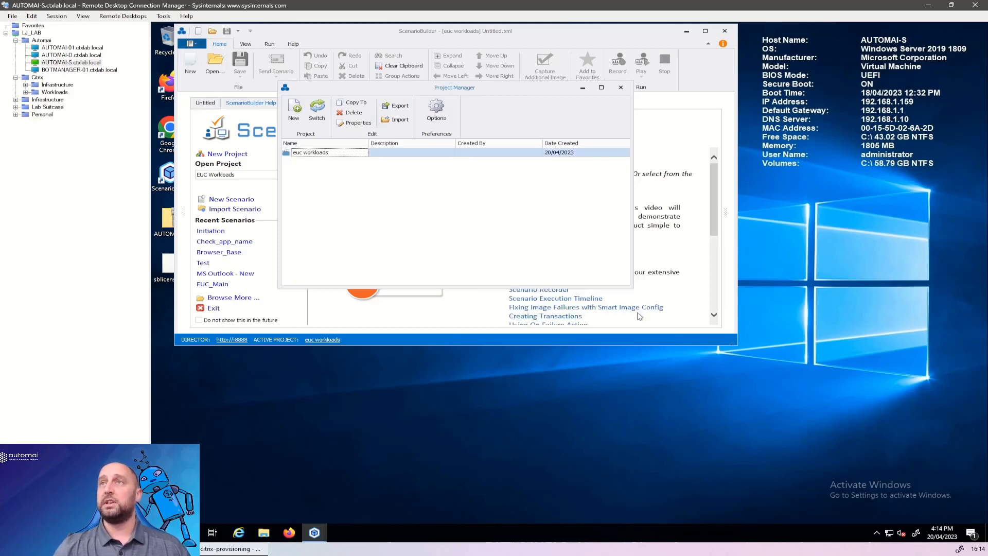
click(620, 89)
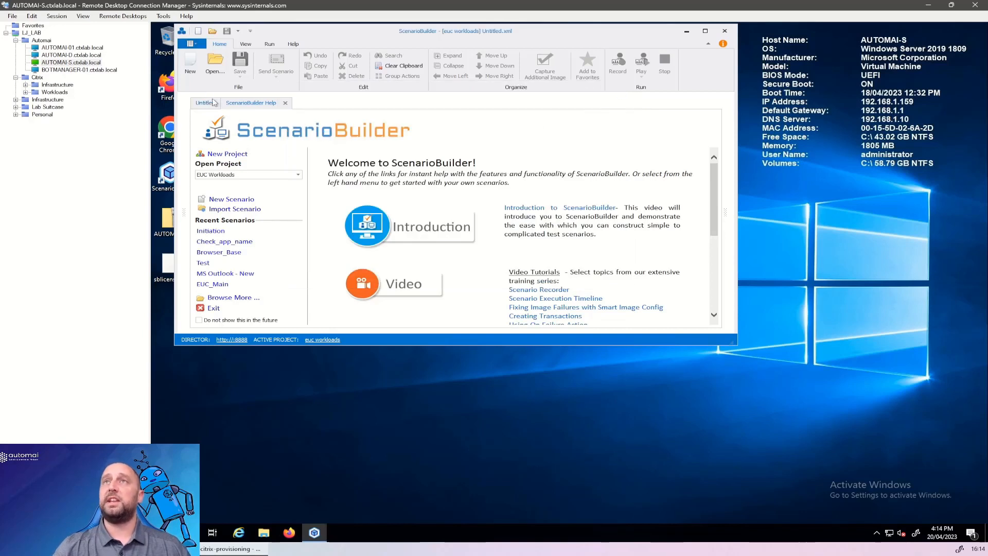
click(191, 45)
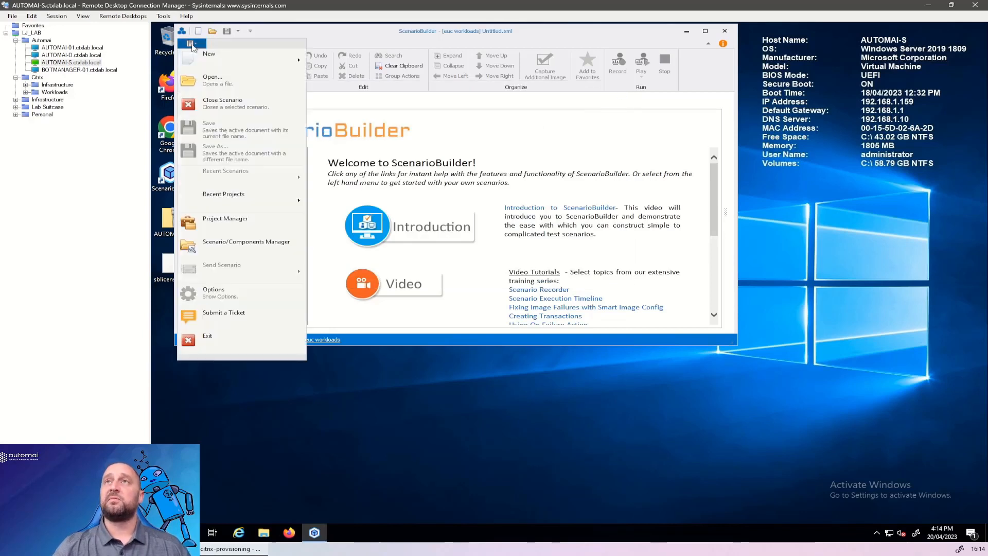
click(240, 299)
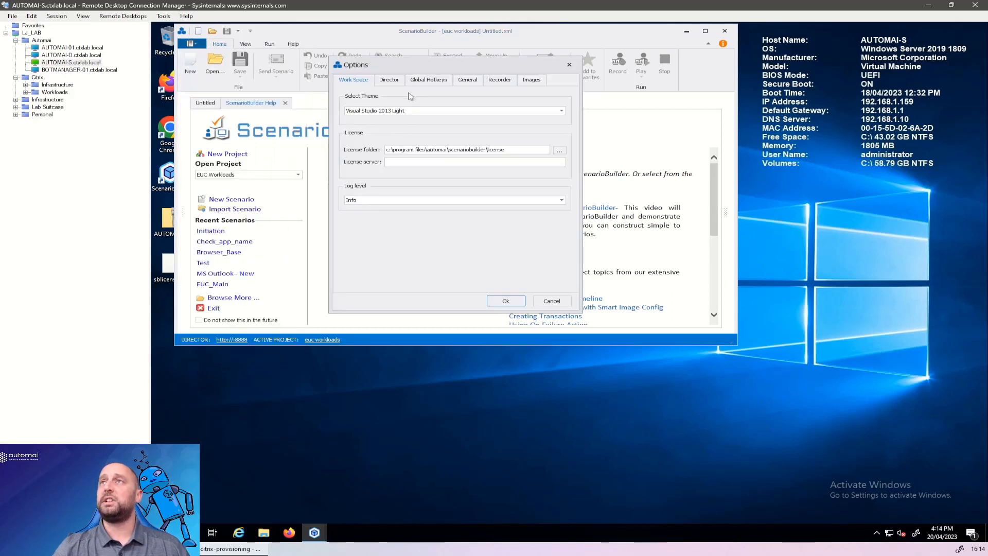
click(395, 83)
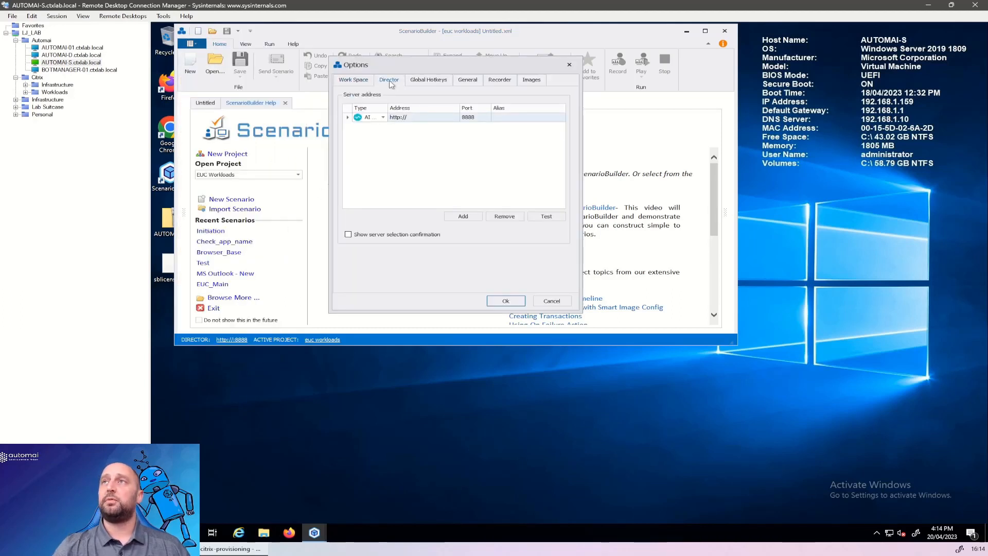
click(418, 116)
click(401, 118)
text(AUTOMAI-D)
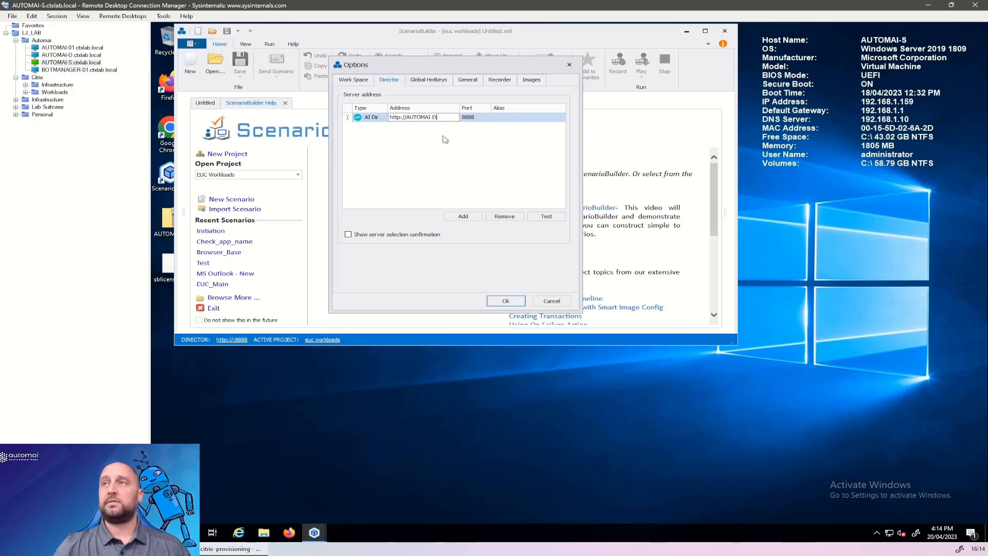
click(546, 220)
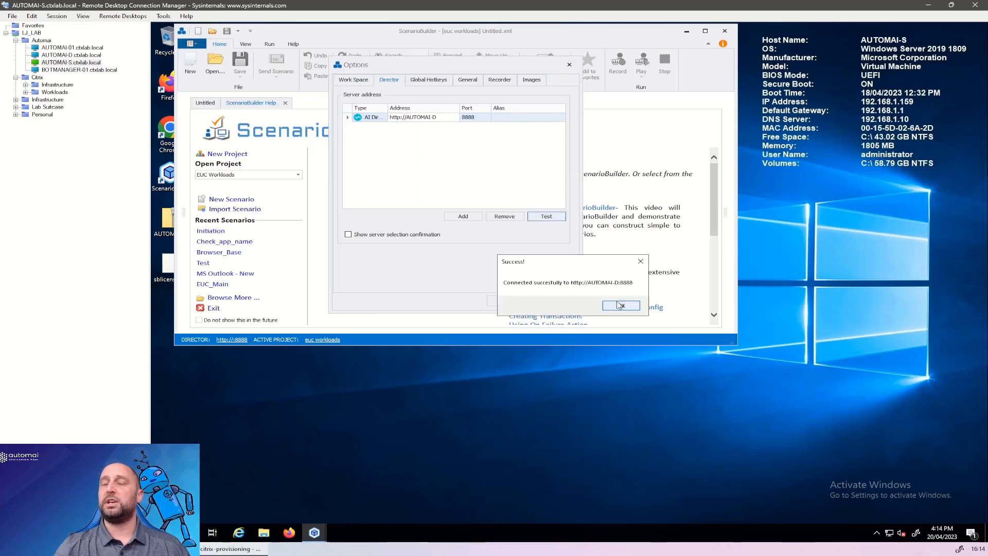
click(620, 305)
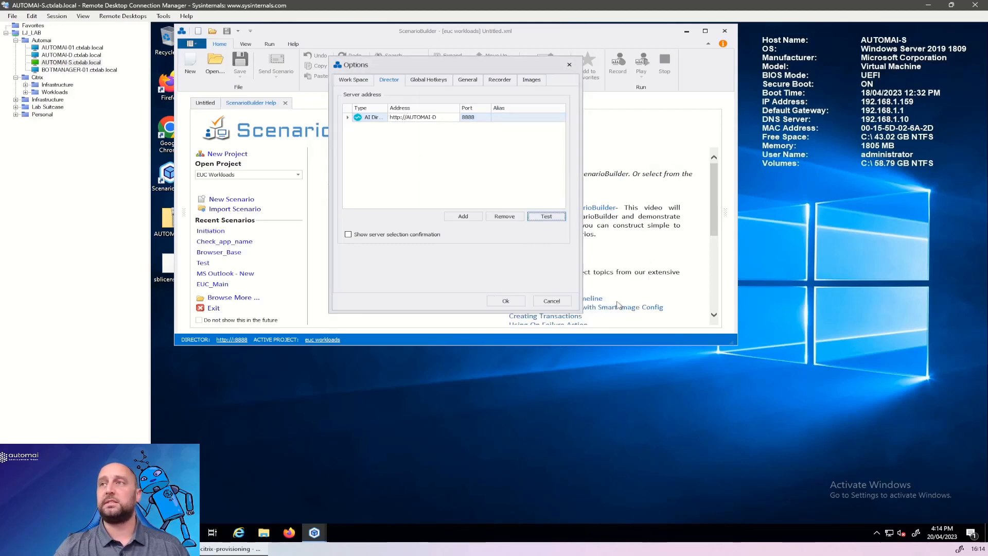
click(511, 302)
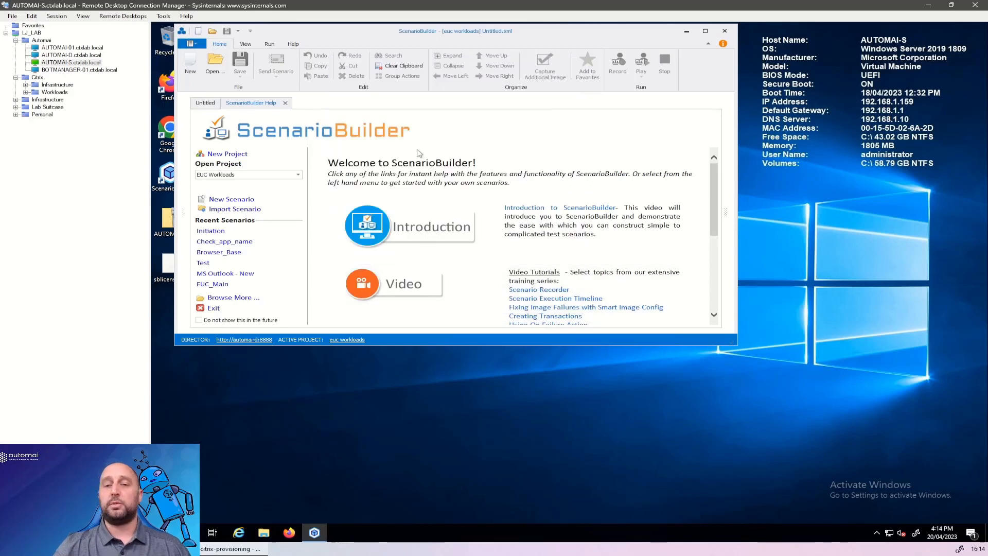
Maximize the application window and open the EUC_Main scenario.
click(705, 31)
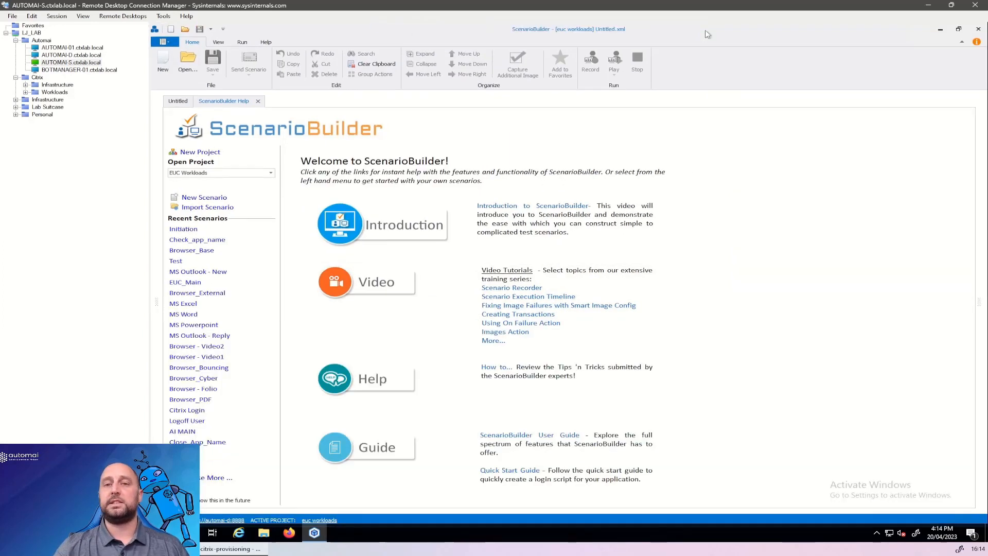
click(188, 63)
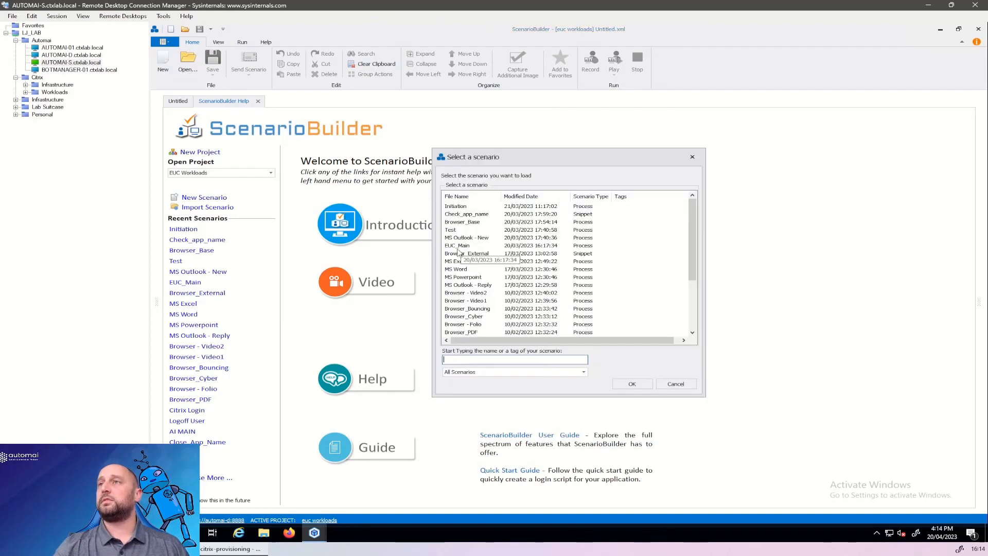
click(460, 249)
double_click(460, 249)
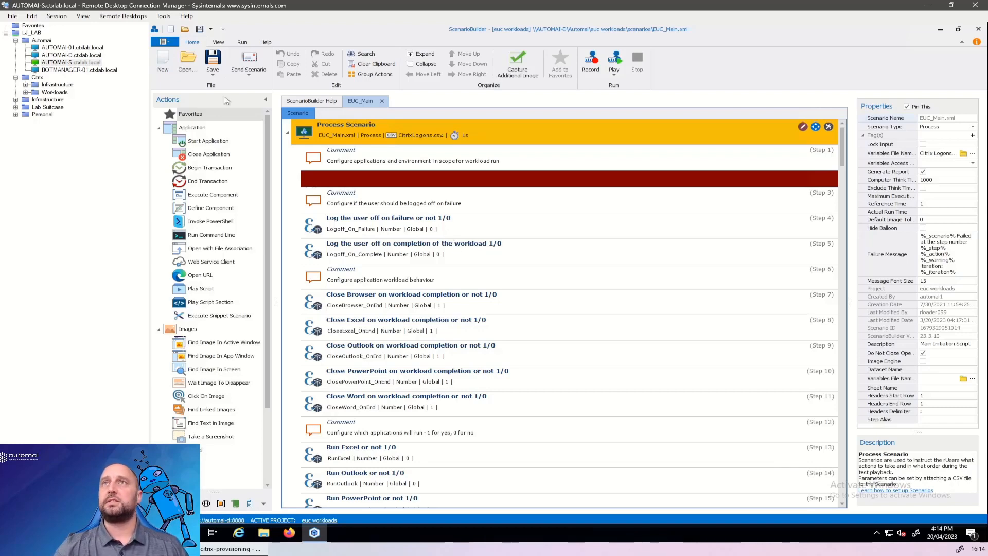
Look through the project's Outlook, Excel, Word and PowerPoint scenarios in the scenario selection list without loading any.
click(189, 65)
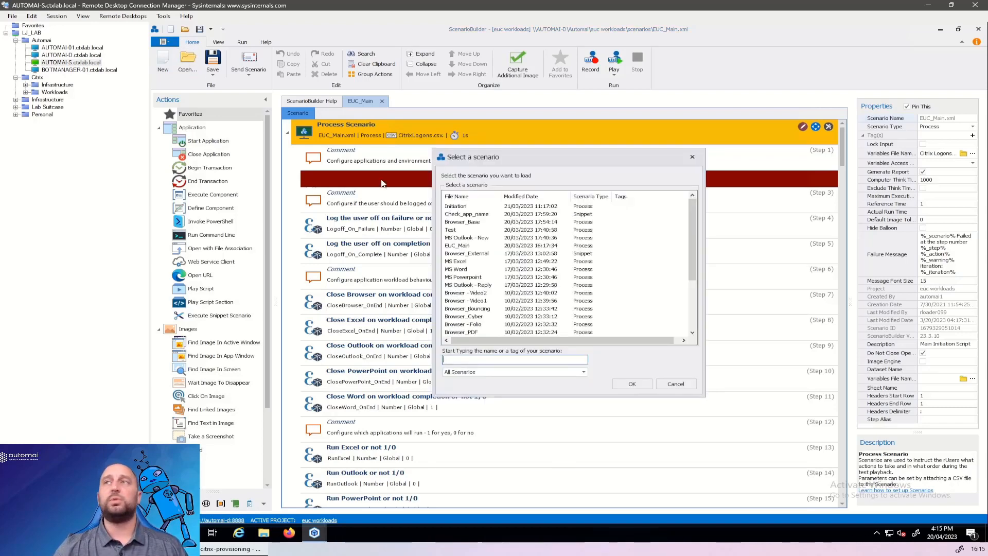
click(467, 239)
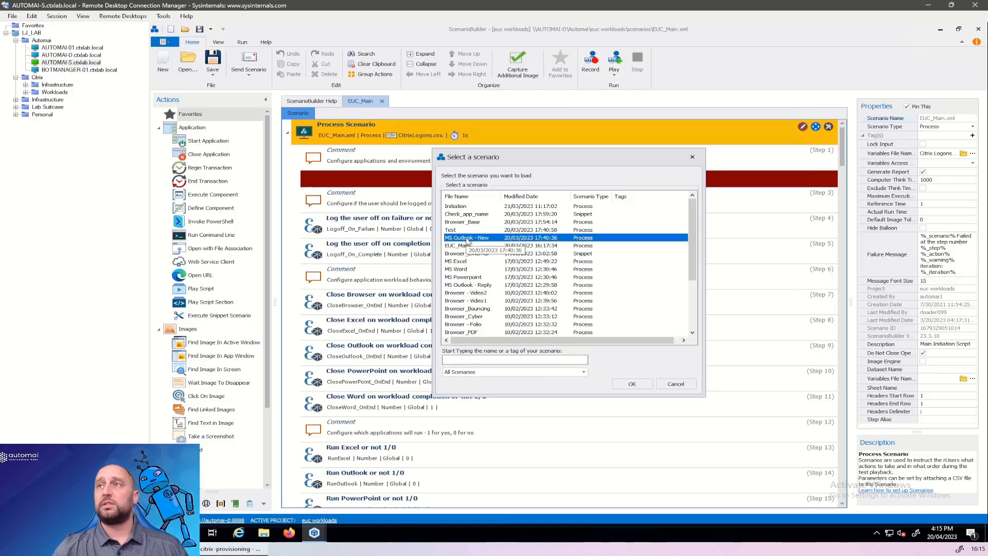
click(469, 261)
click(470, 269)
click(471, 278)
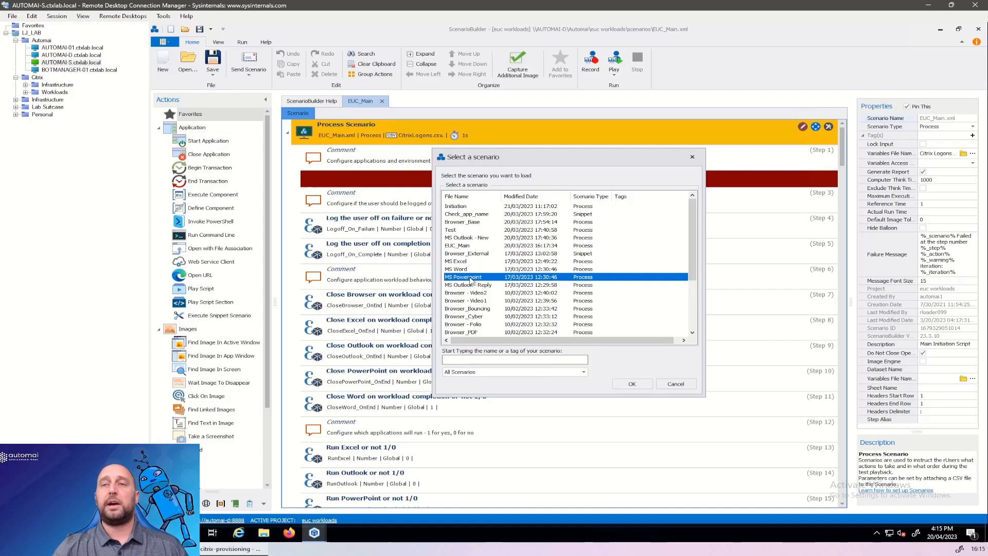
click(676, 385)
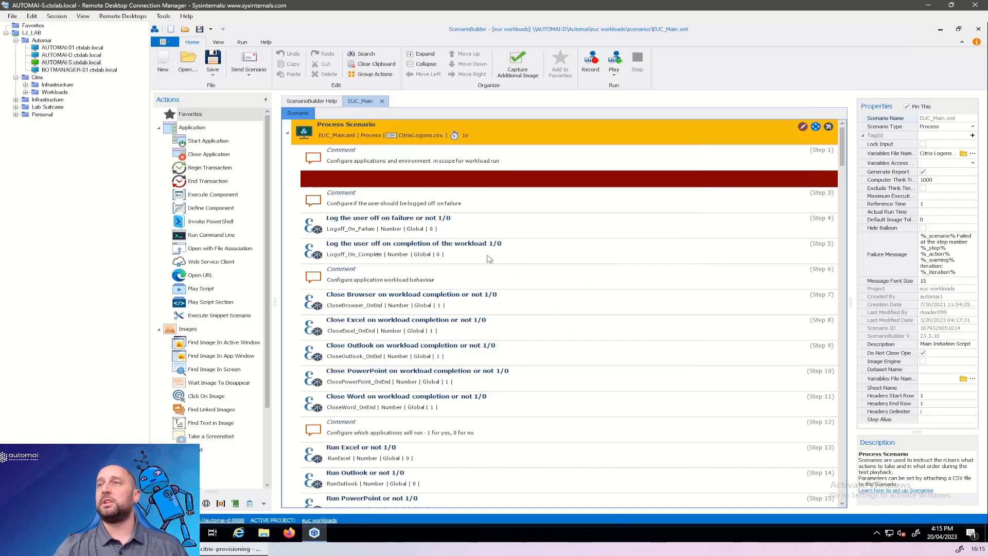
Review EUC_Main's configuration steps for log-off behaviour, application choices, executable locations and environment variables.
scroll(489, 259, down, 5)
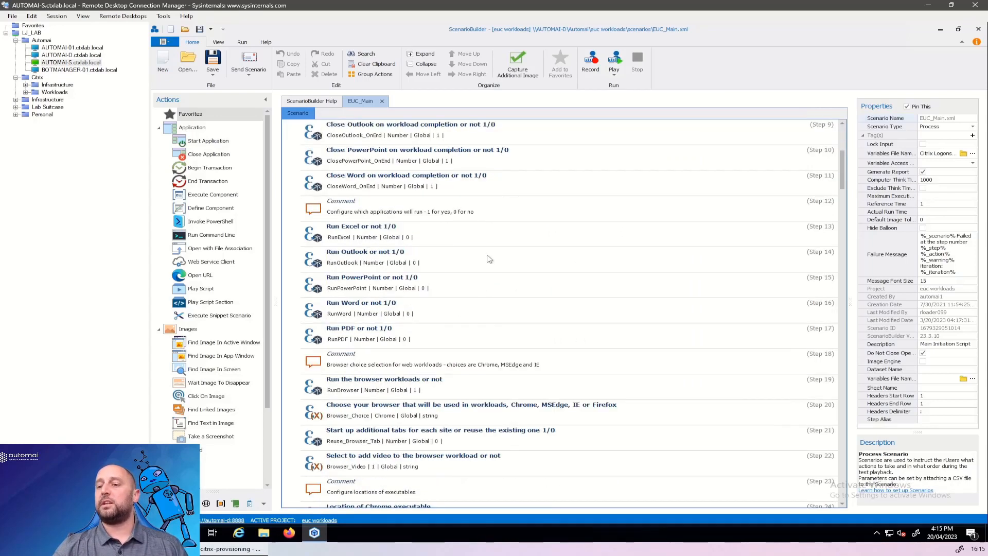
scroll(489, 259, down, 4)
scroll(489, 259, down, 2)
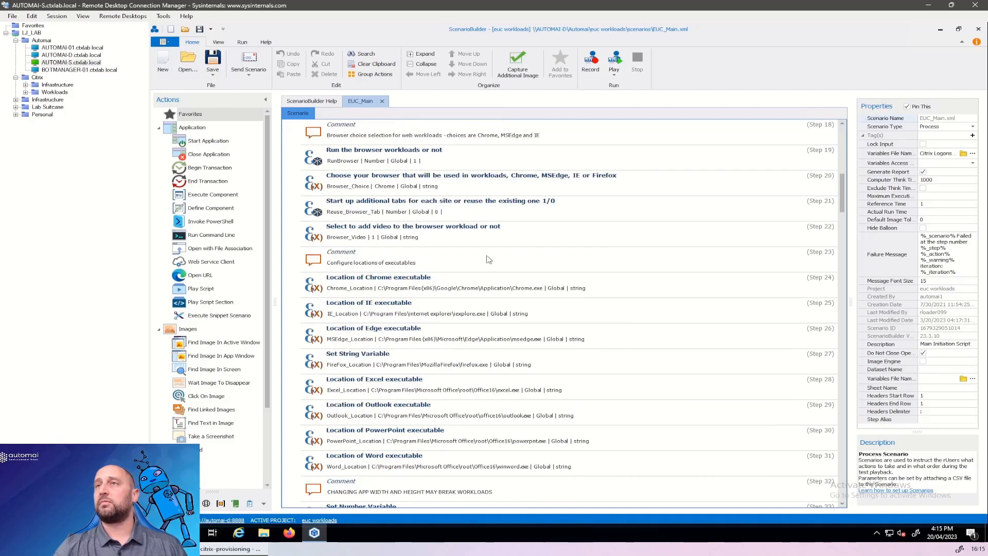
scroll(488, 259, down, 6)
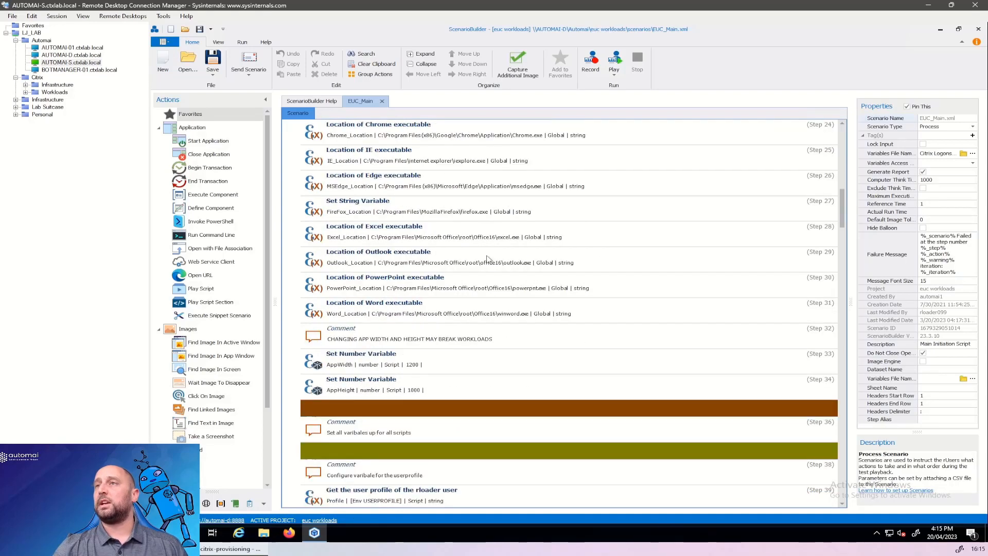
scroll(489, 259, down, 6)
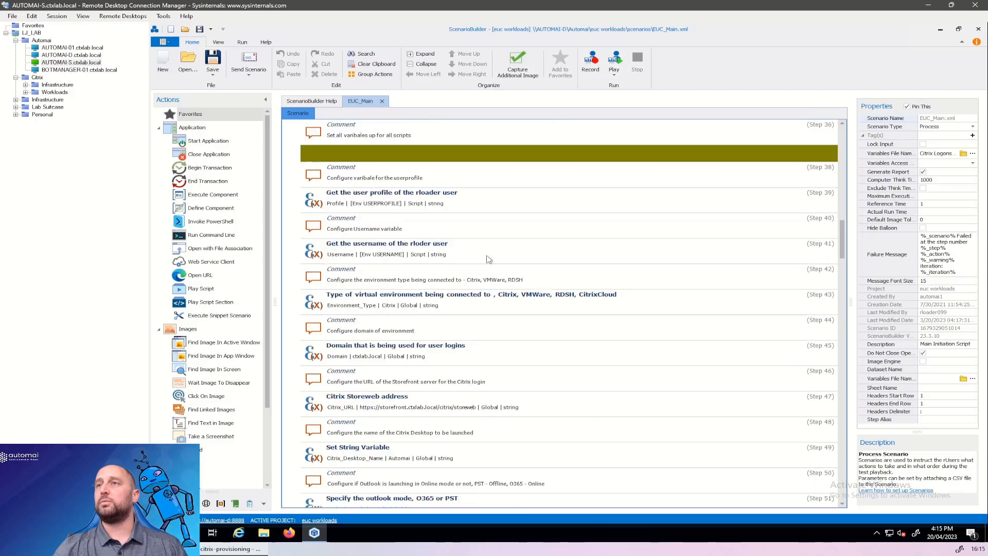
scroll(479, 296, down, 2)
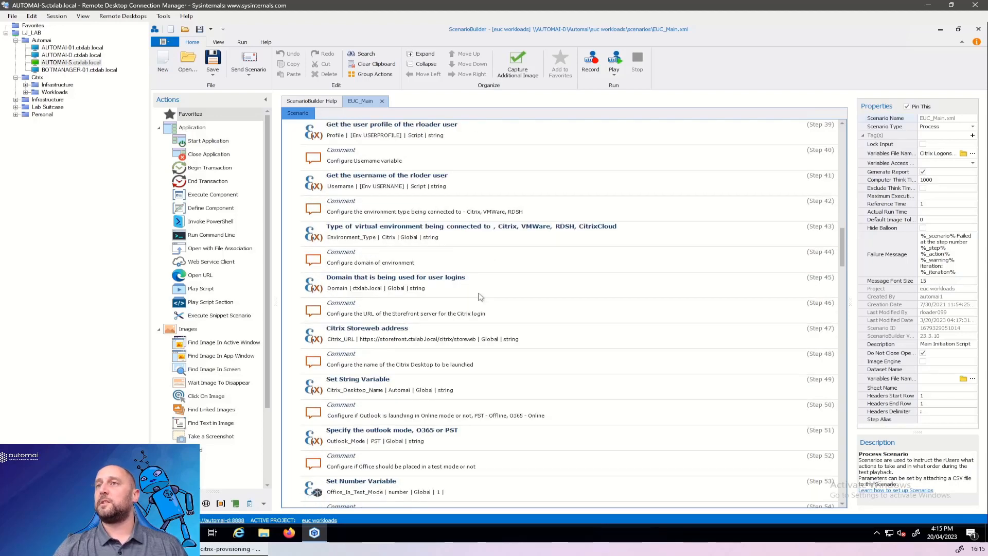
scroll(479, 297, up, 20)
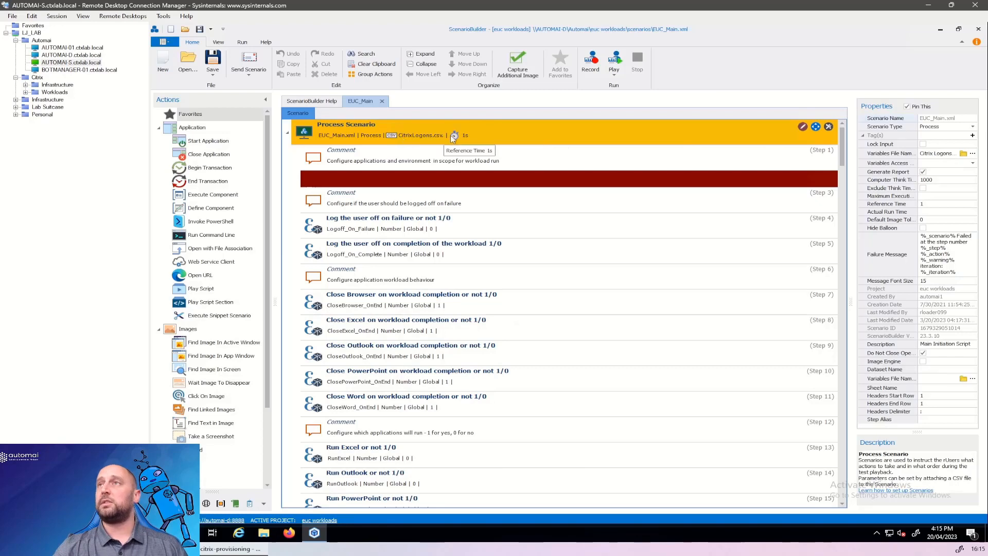
Examine the user name, password and domain columns in the scenario's Citrix logons CSV variables file, then close it without changes.
click(972, 154)
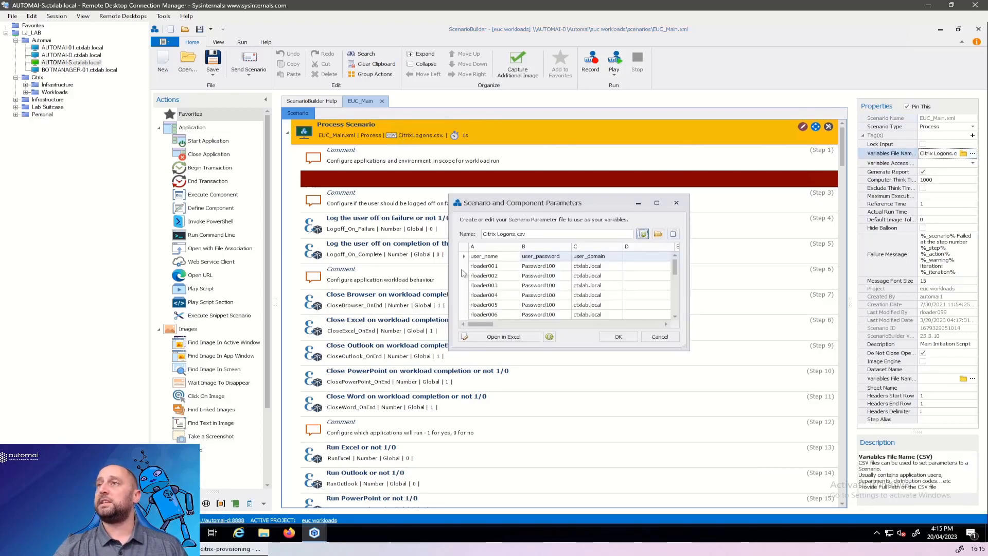
click(500, 267)
click(559, 267)
click(600, 268)
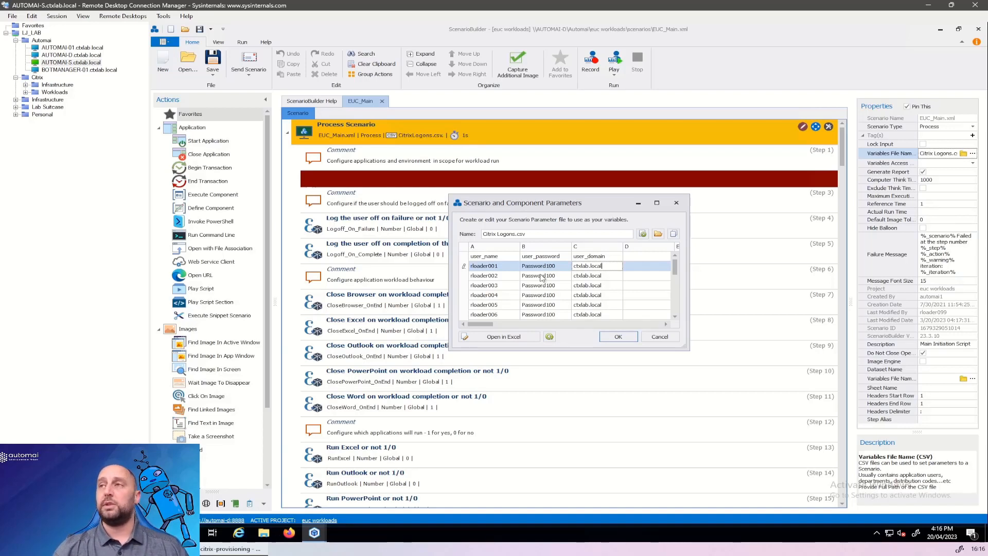
click(658, 338)
Review EUC_Main's variables for environment type, login domain, Citrix StoreWeb address, desktop name, Outlook mode and content locations.
scroll(447, 282, down, 15)
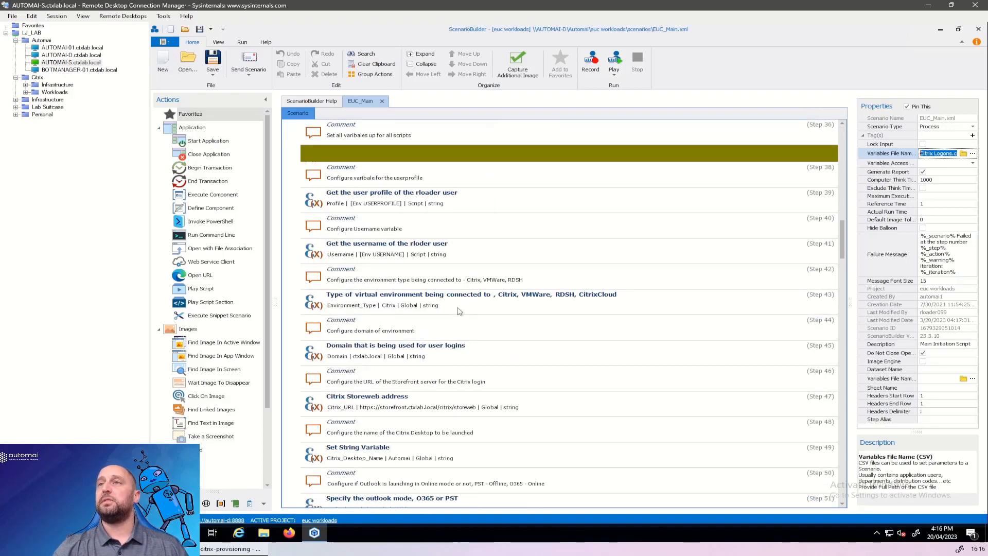
scroll(448, 306, down, 1)
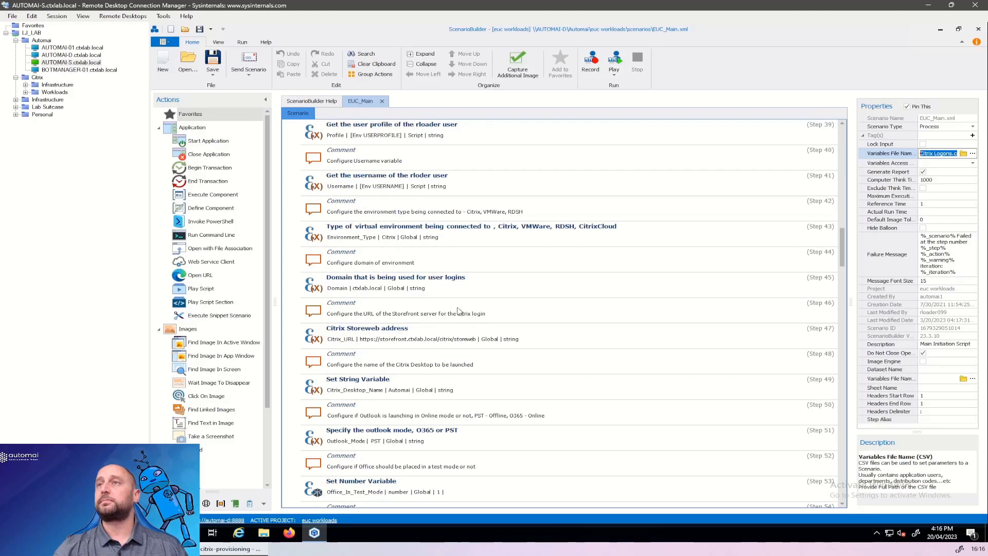
click(446, 286)
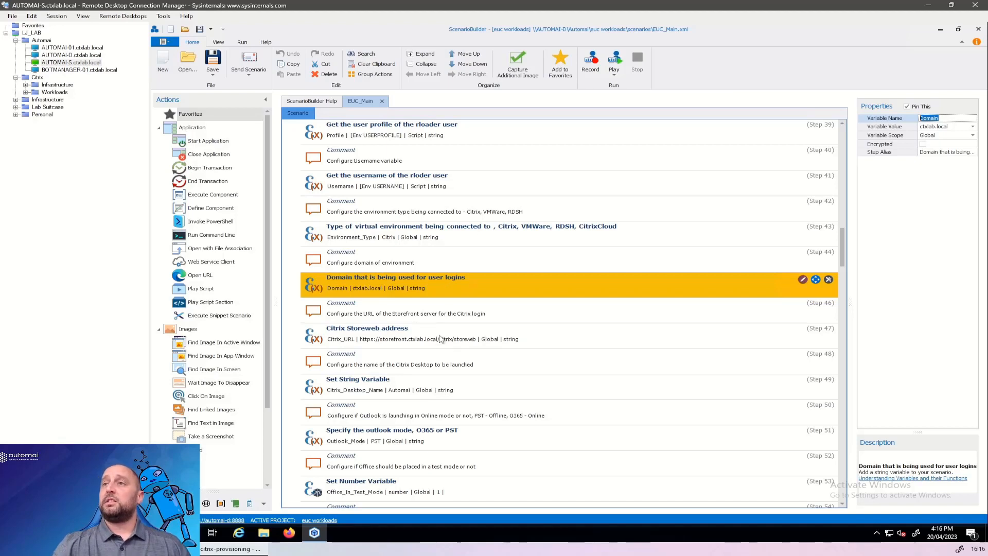
click(470, 333)
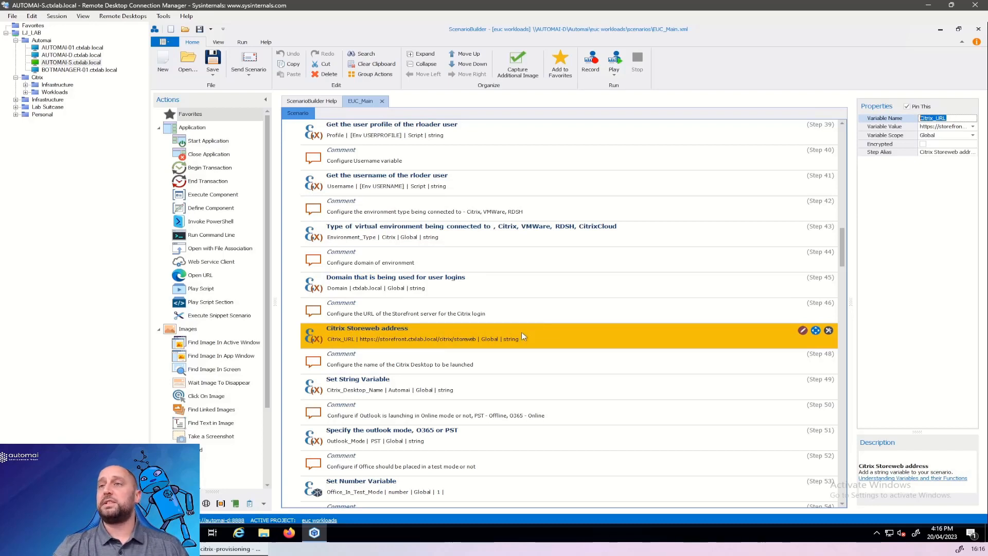
scroll(521, 332, down, 1)
click(468, 314)
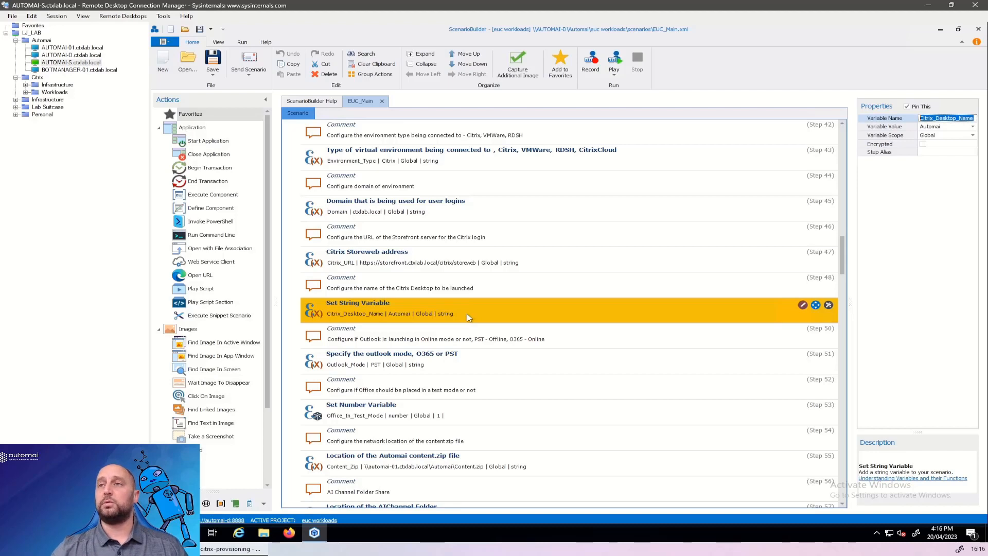
scroll(468, 316, down, 3)
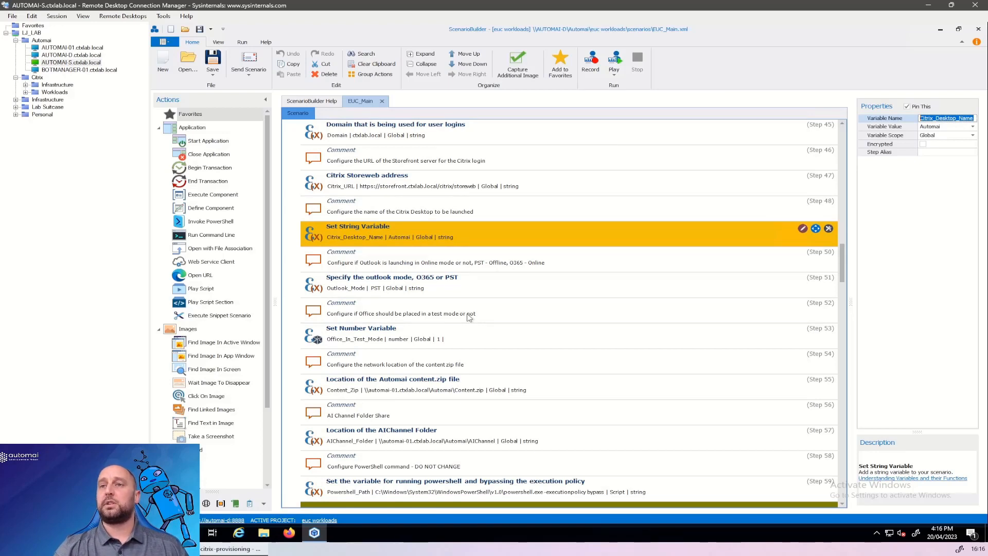
key(super)
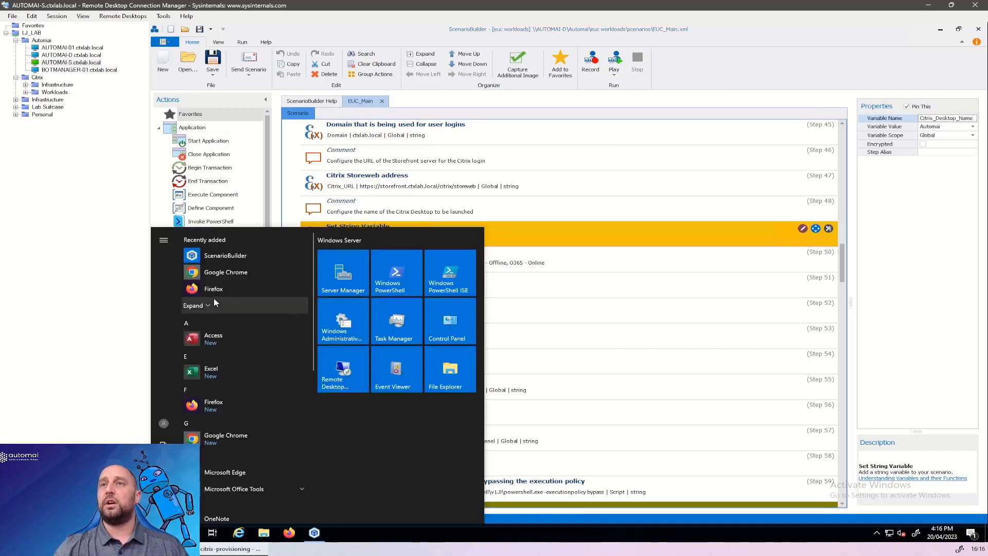
click(222, 278)
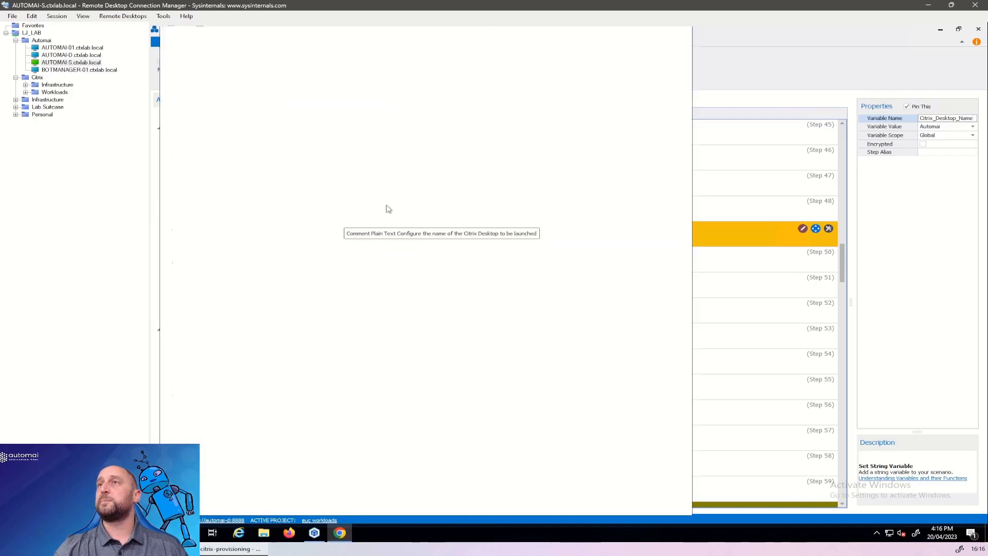
click(339, 55)
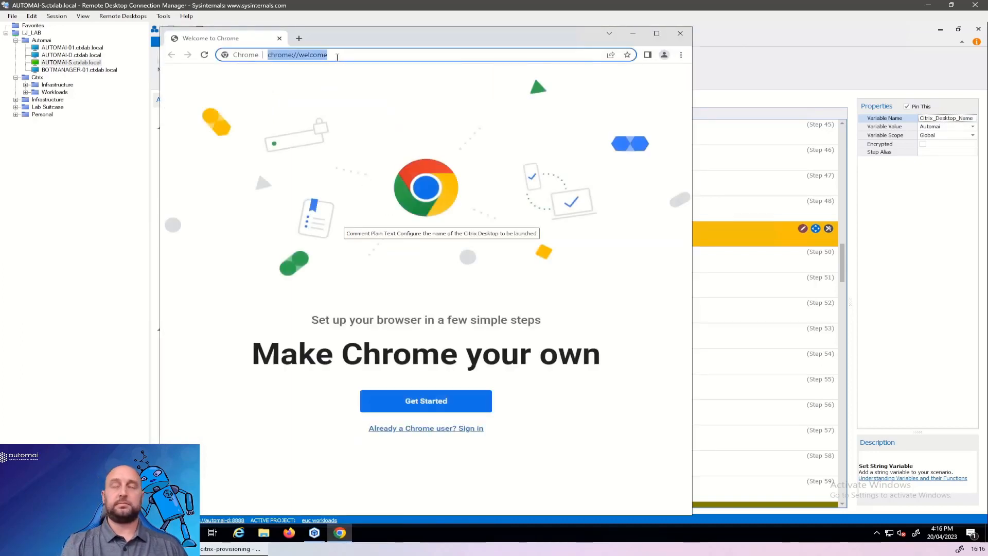
text(www.github.o)
key(BackSpace)
text(com/automai)
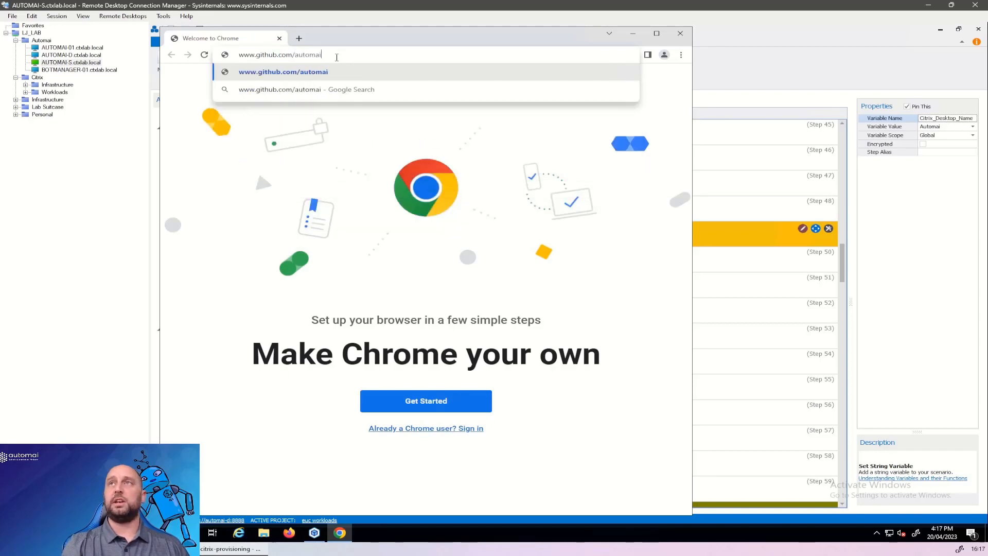
key(Return)
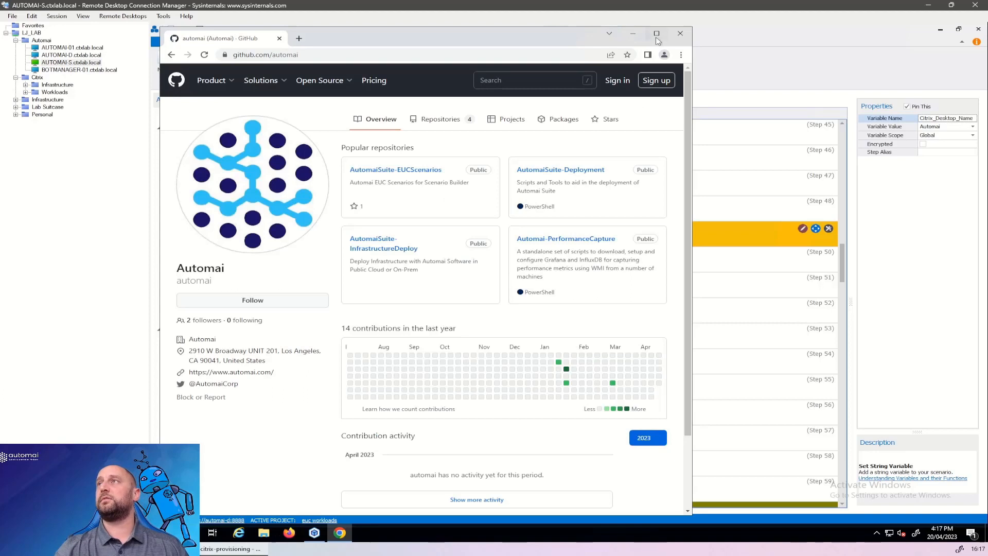
click(656, 36)
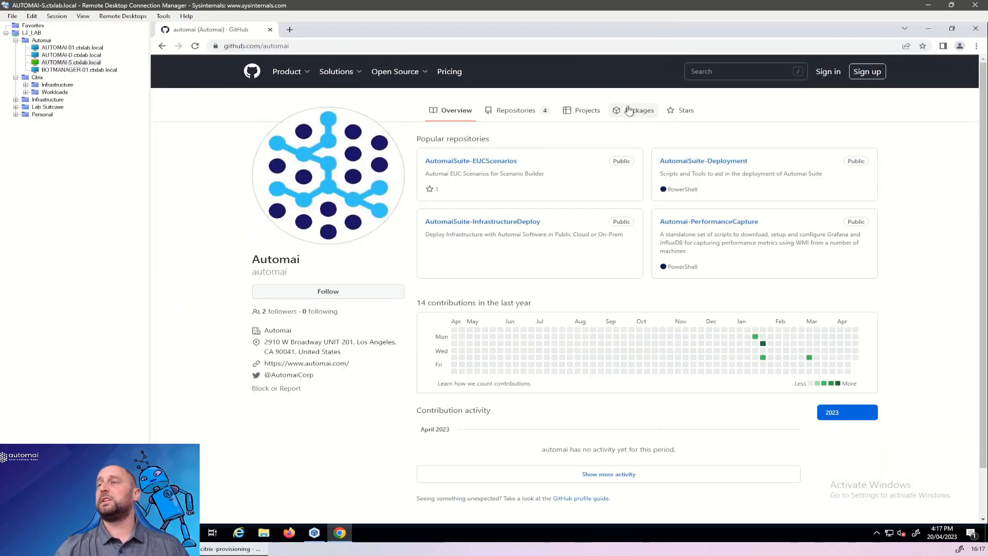
Download Automai EUC Scenarios v1.3.doc from the AutomaiSuite-EUCScenarios repository and open it in Word.
click(513, 162)
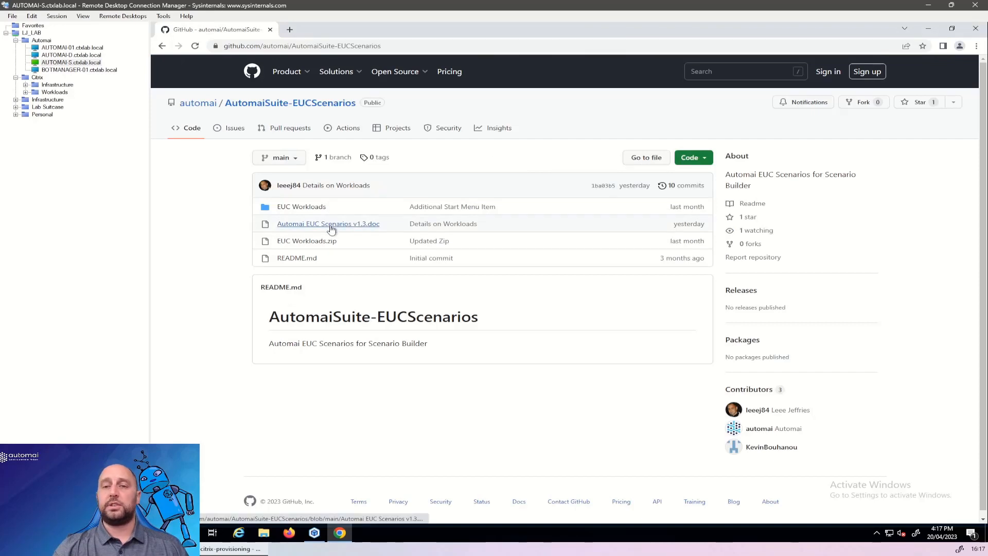
click(330, 226)
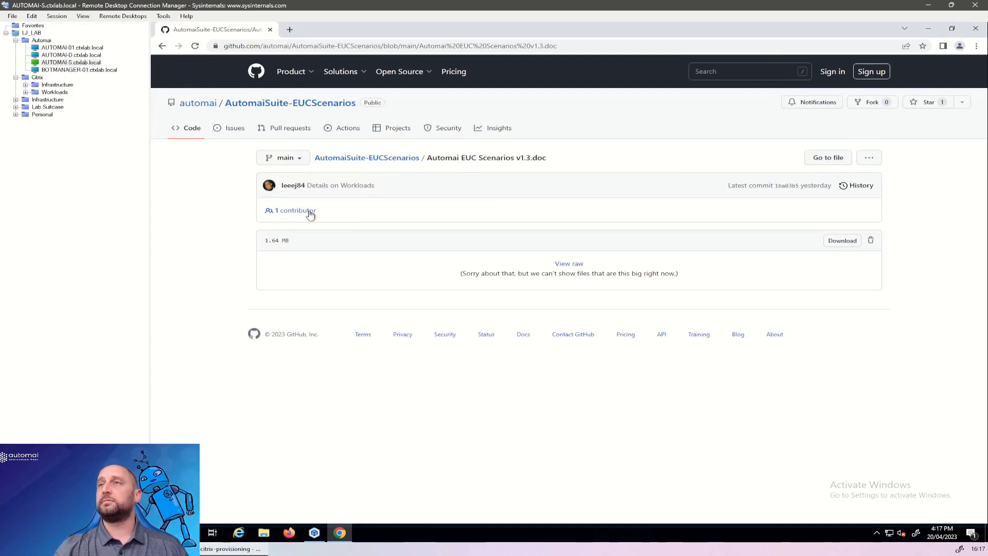
click(834, 241)
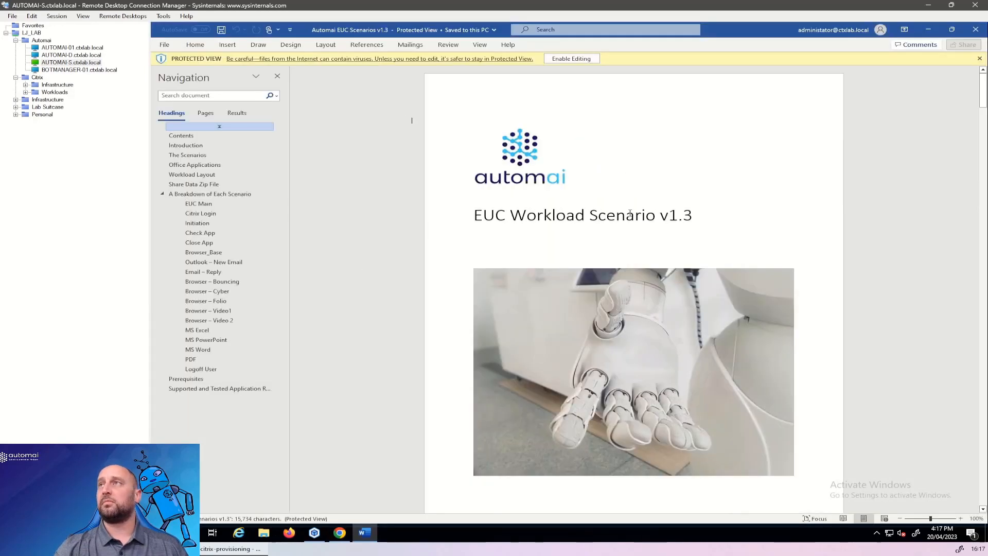
Dismiss Word's startup dialog and complete the Microsoft privacy prompts to reach the document.
click(815, 139)
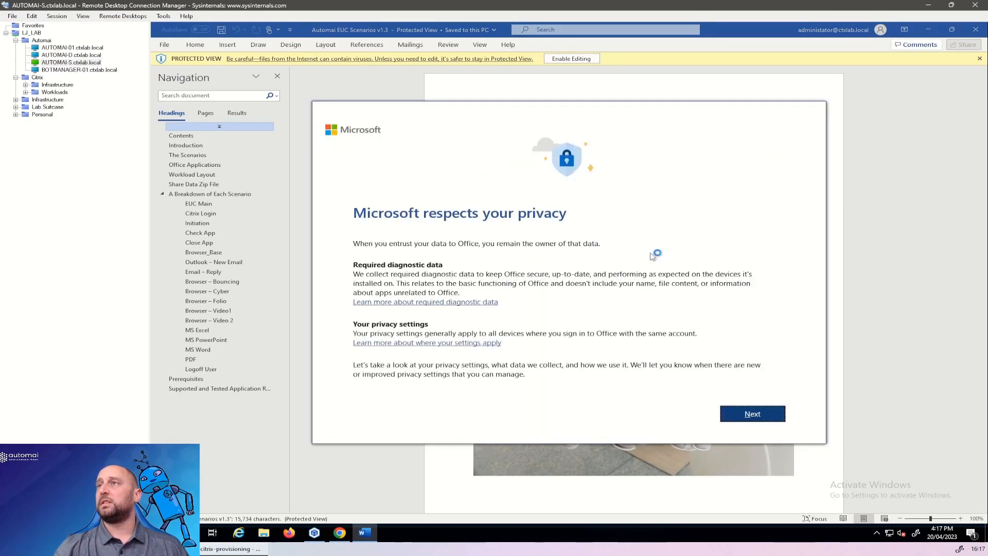
click(764, 418)
click(680, 419)
click(752, 413)
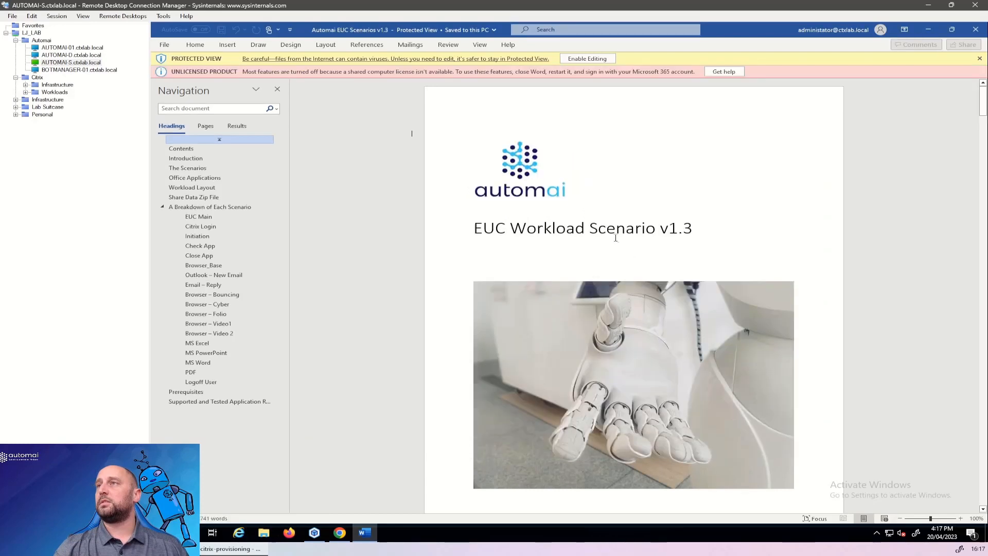
Read through the document's introduction, scenarios, Office applications, workload layout and Share Data Zip File sections, then close Word and Chrome.
scroll(598, 228, down, 12)
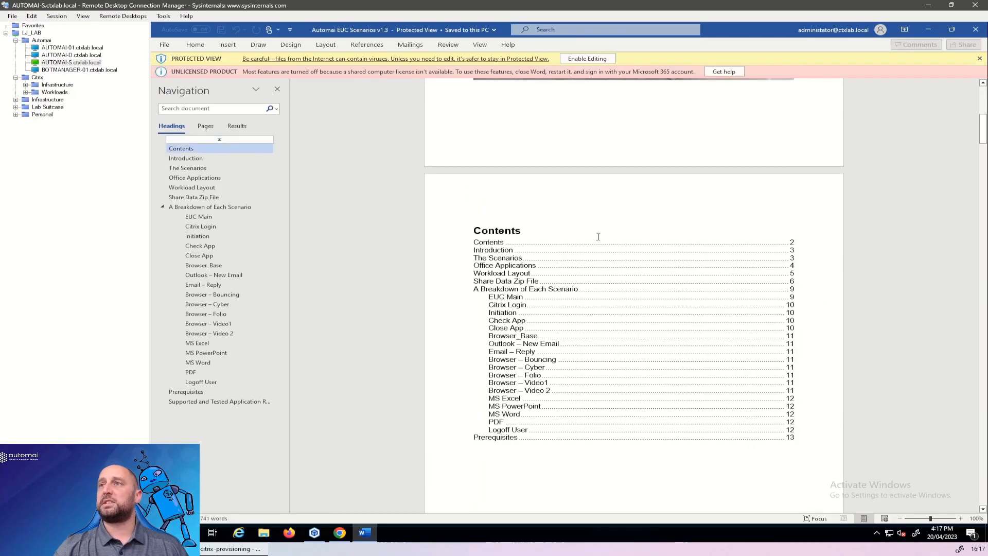
scroll(598, 236, down, 10)
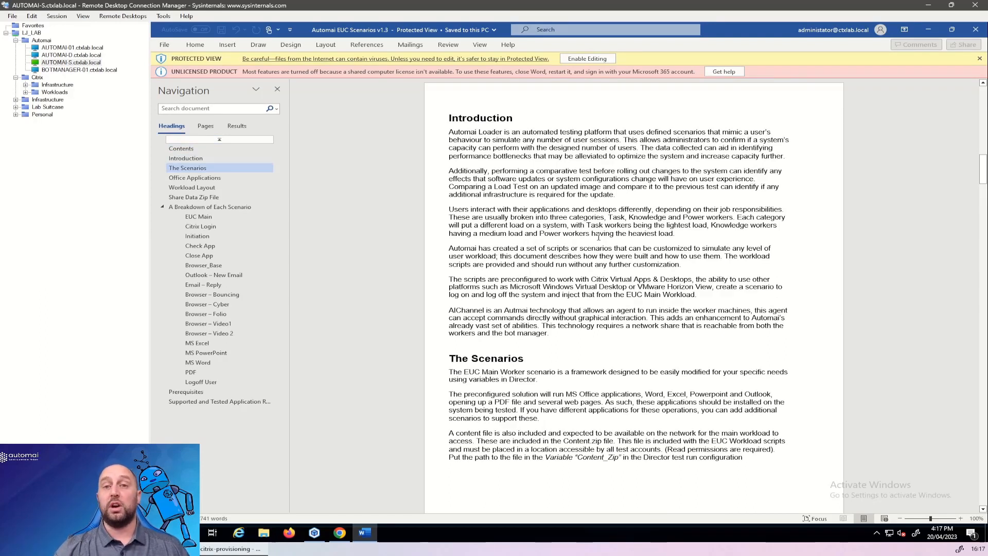
scroll(598, 237, down, 10)
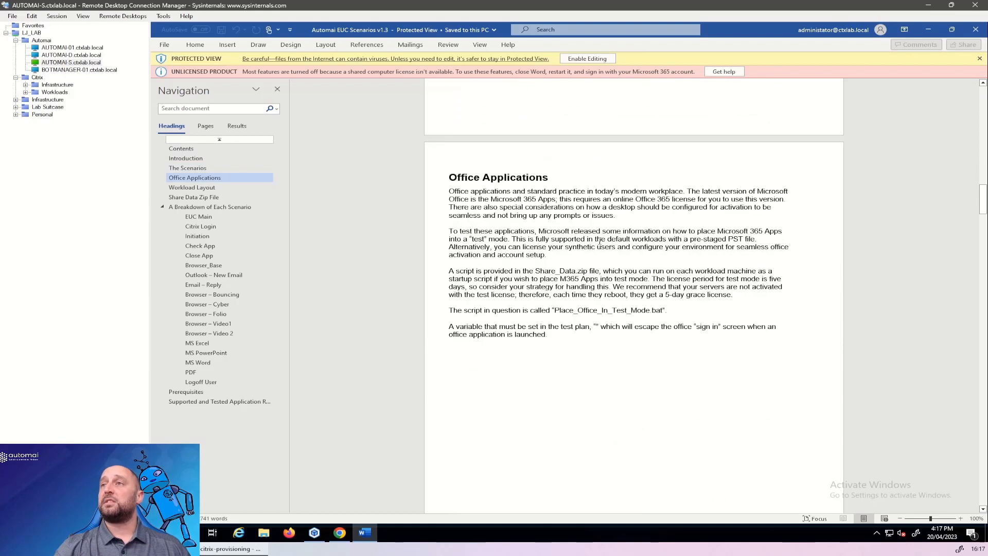
scroll(599, 242, down, 15)
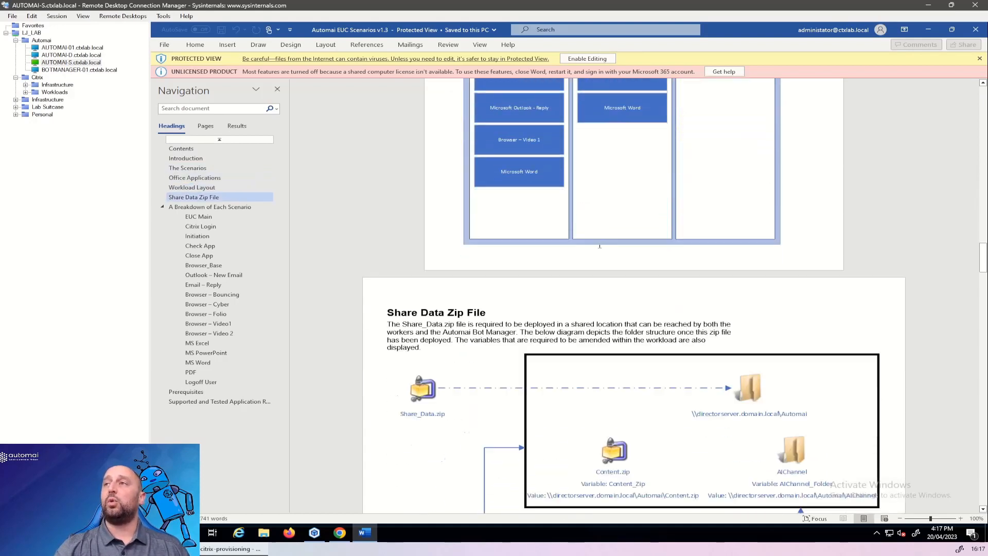
scroll(599, 245, down, 3)
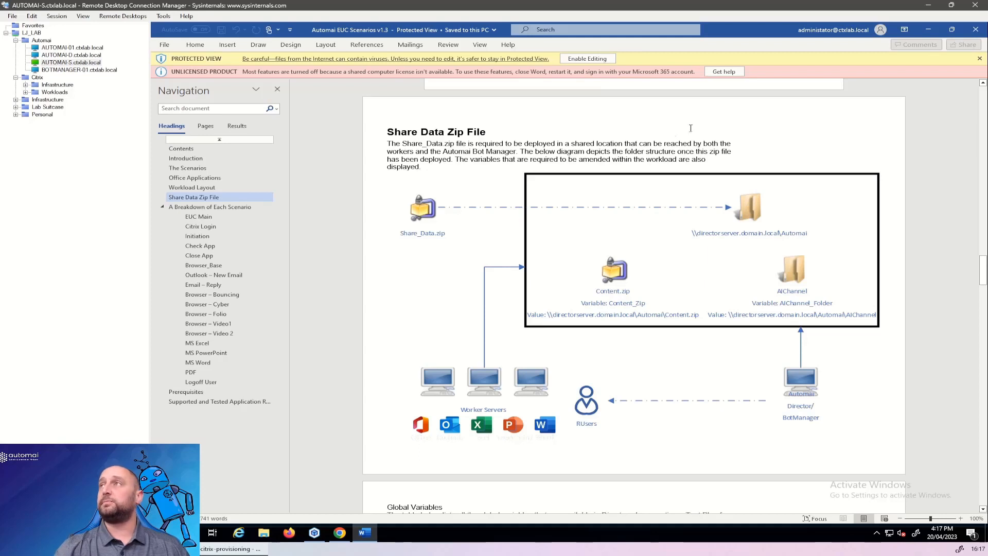
click(975, 29)
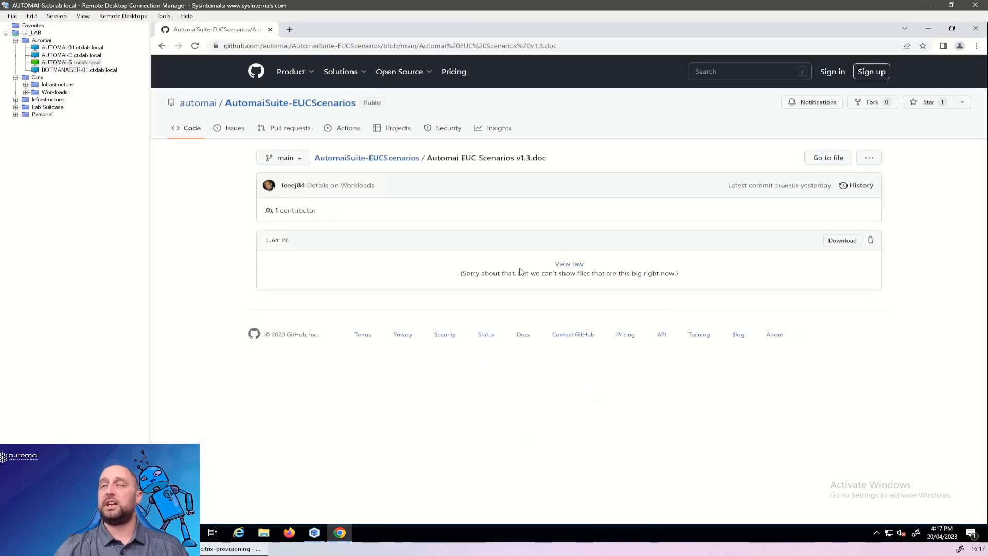
click(975, 28)
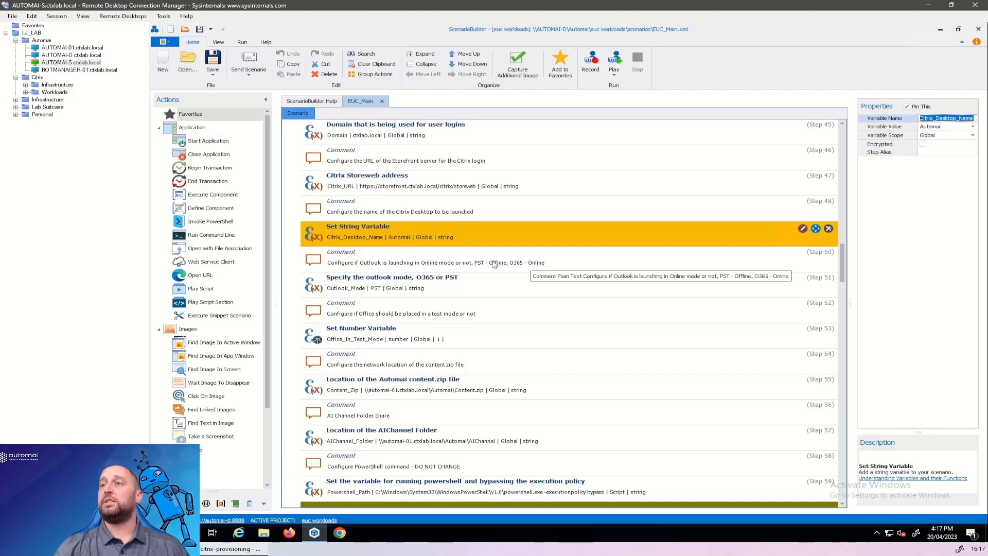
Set the Content_Zip variable's value to \\automai-d.ctxlab.local\Automai\Content.zip in the EUC_Main scenario.
scroll(493, 266, down, 3)
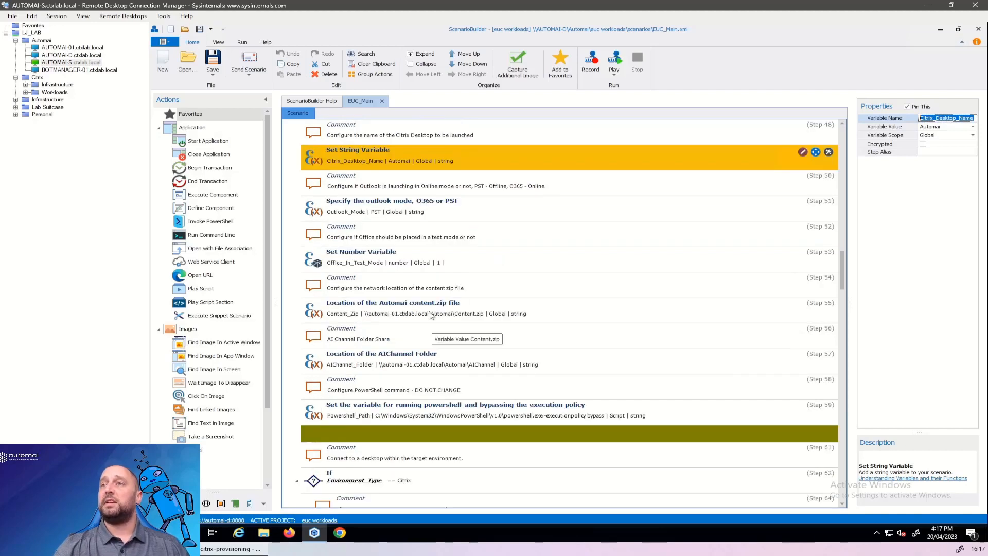
click(431, 313)
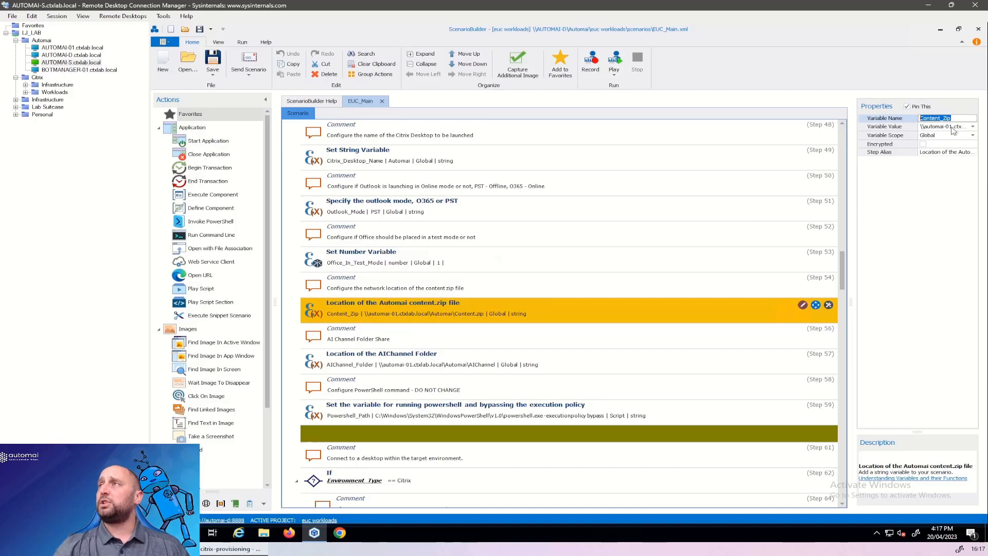
click(946, 127)
click(952, 126)
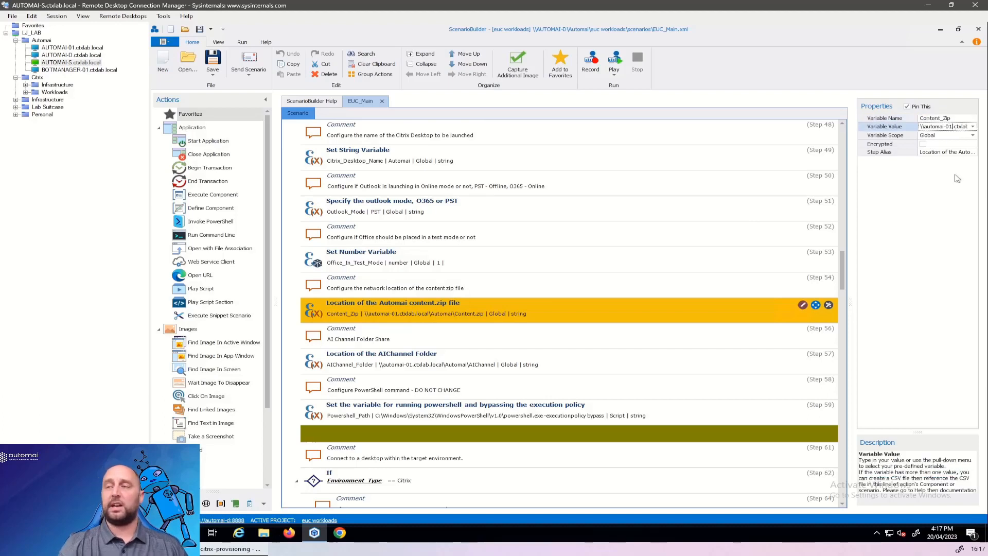
key(BackSpace)
key(BackSpace)
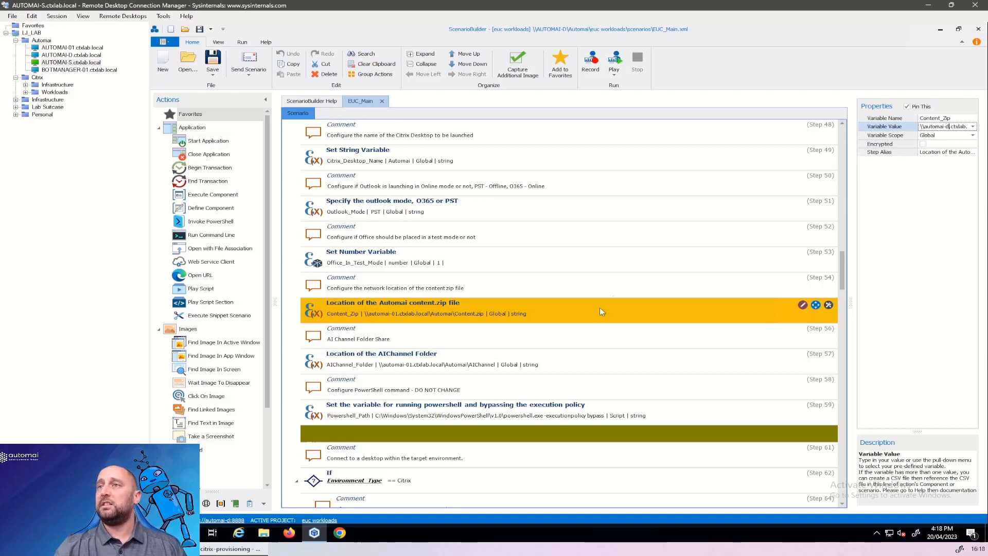
Set the AIChannel_Folder variable's value to \\automai-d.ctxlab.local\Automai\AIChannel.
click(470, 363)
click(951, 129)
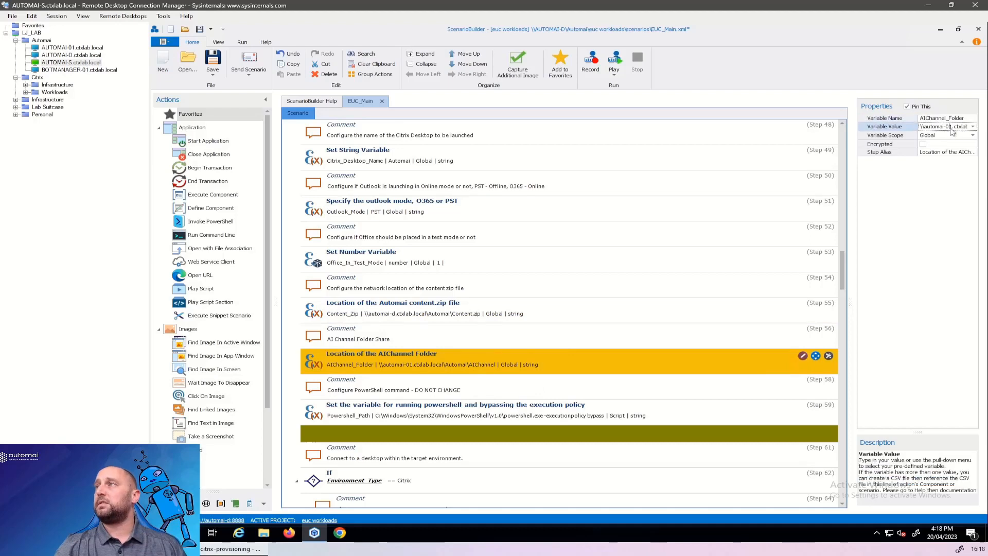
key(BackSpace)
key(BackSpace)
text(d)
click(425, 332)
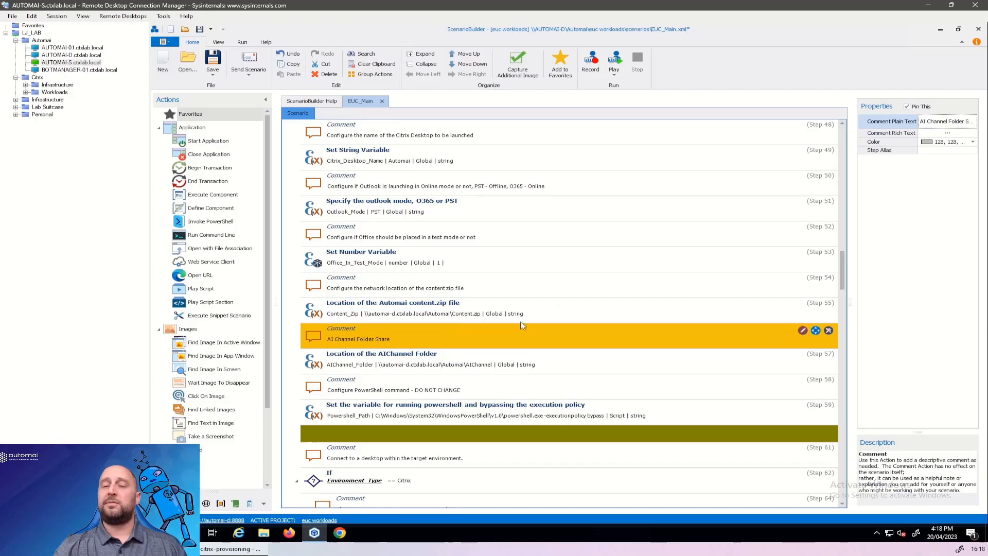
Send the EUC_Main scenario to the Director server, saving its changes and declining to add this version to version control.
click(252, 61)
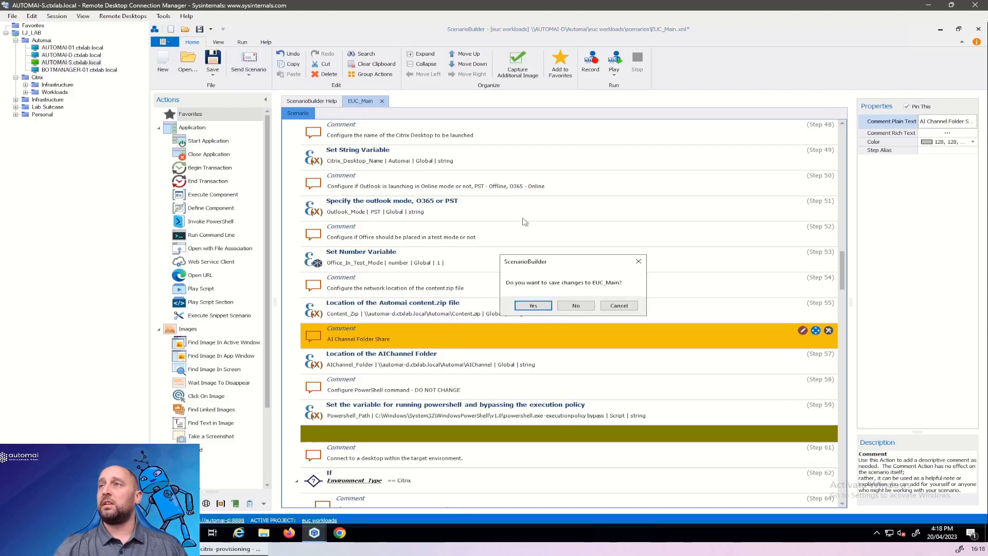
click(535, 305)
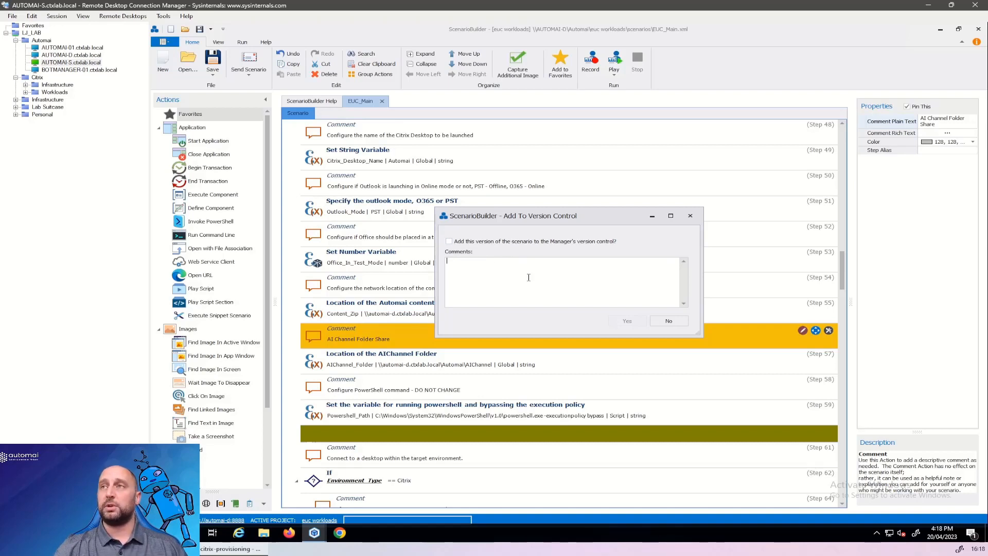
click(668, 324)
click(635, 306)
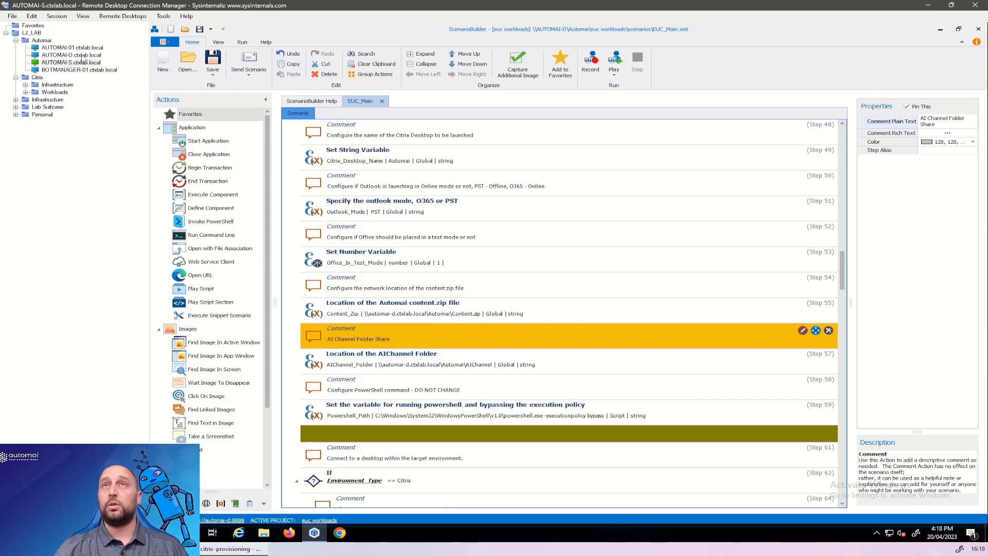
click(83, 55)
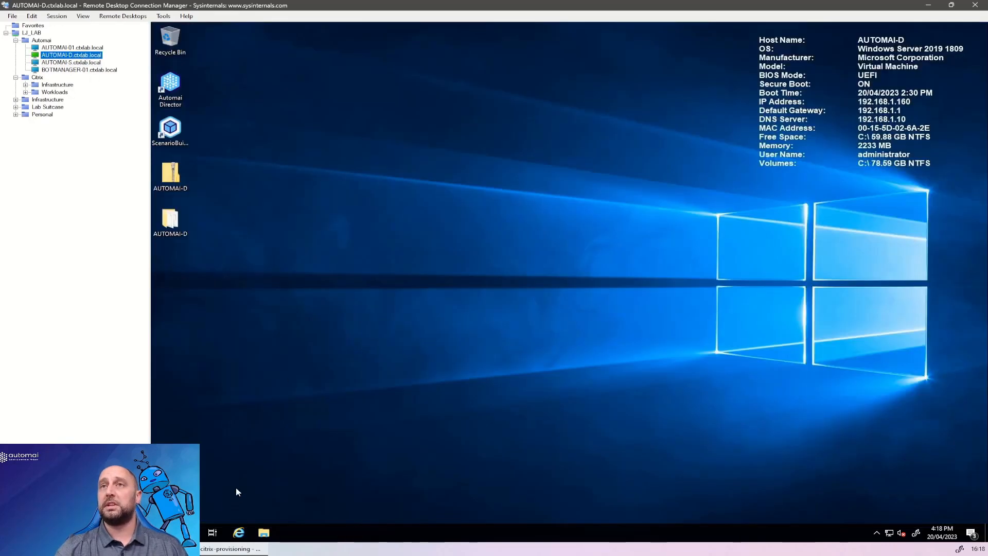
key(super)
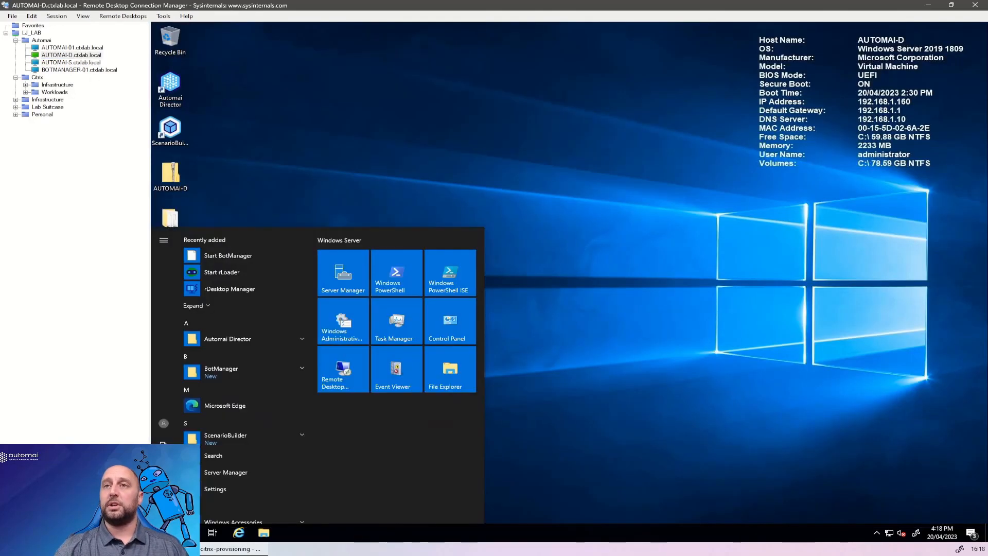
click(221, 409)
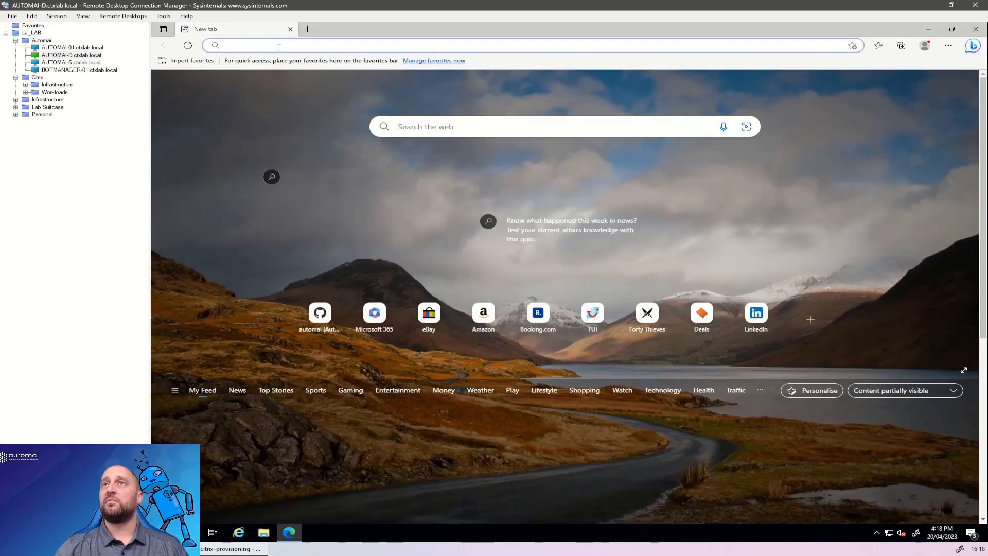
text(http:)
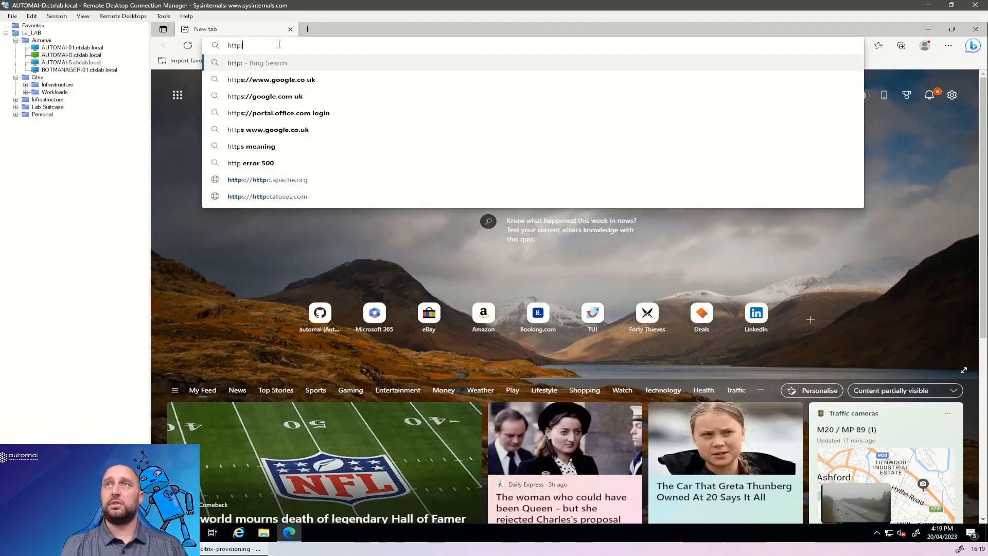
text(//localh)
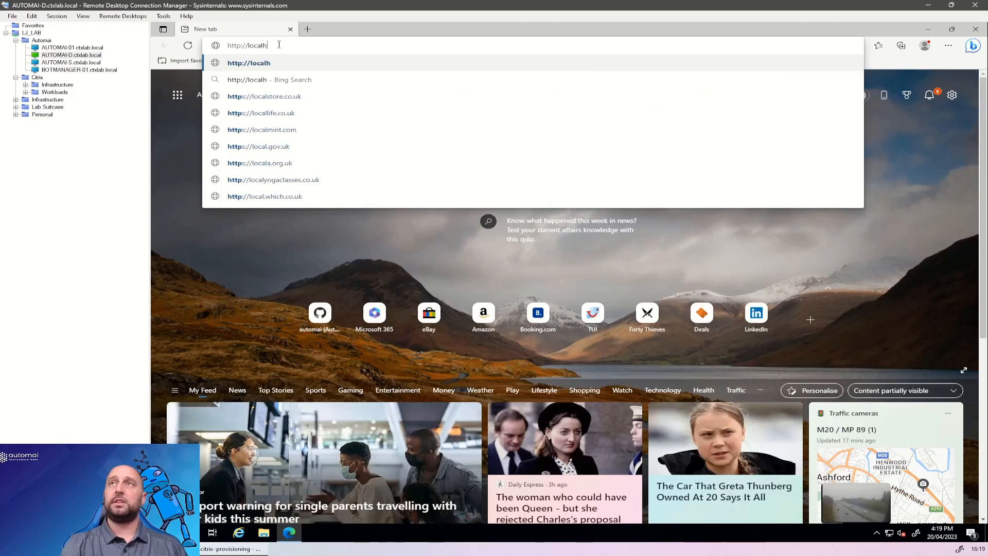
text(ost:8888)
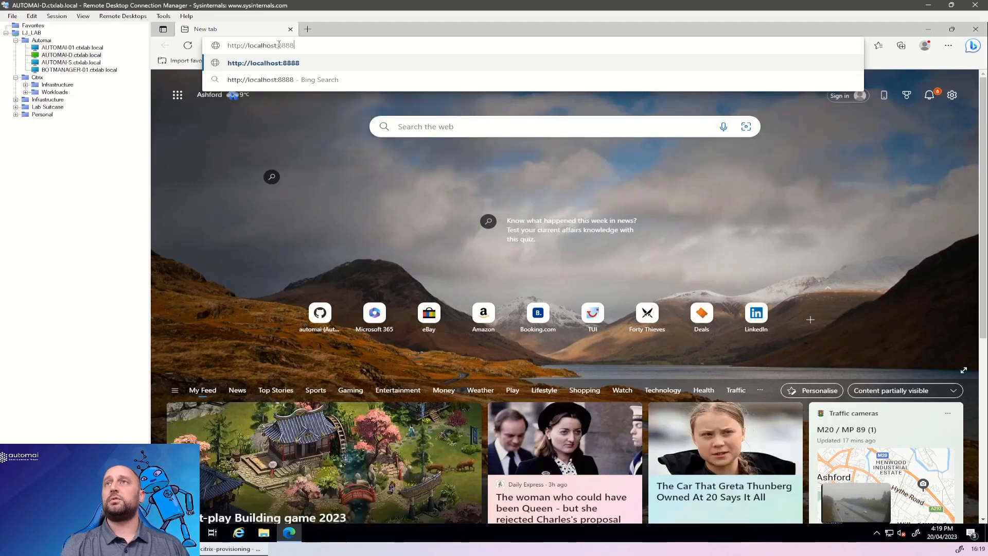
key(Return)
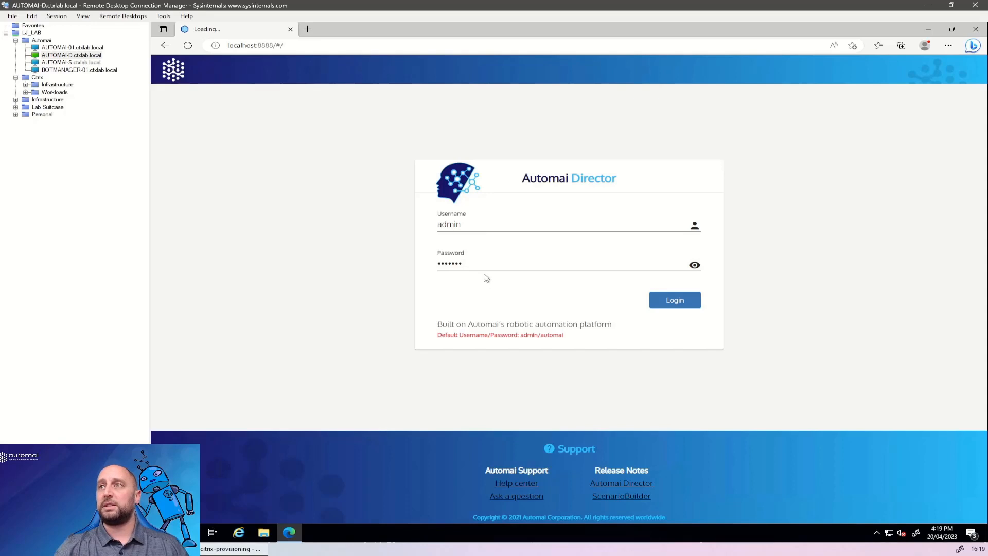
Log in to Automai Director with the prefilled admin credentials and decline to save the password in the browser.
drag(470, 337, 570, 338)
click(570, 337)
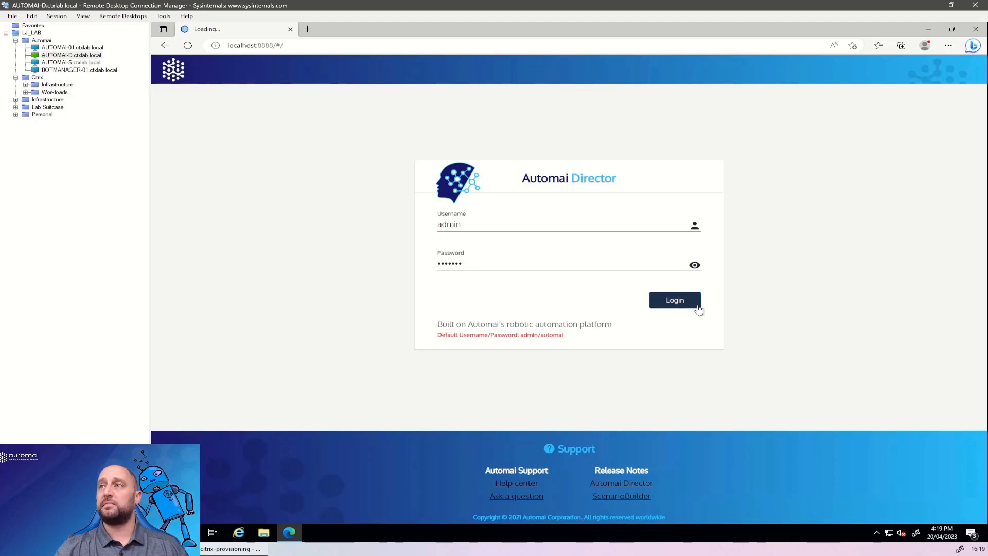
click(679, 302)
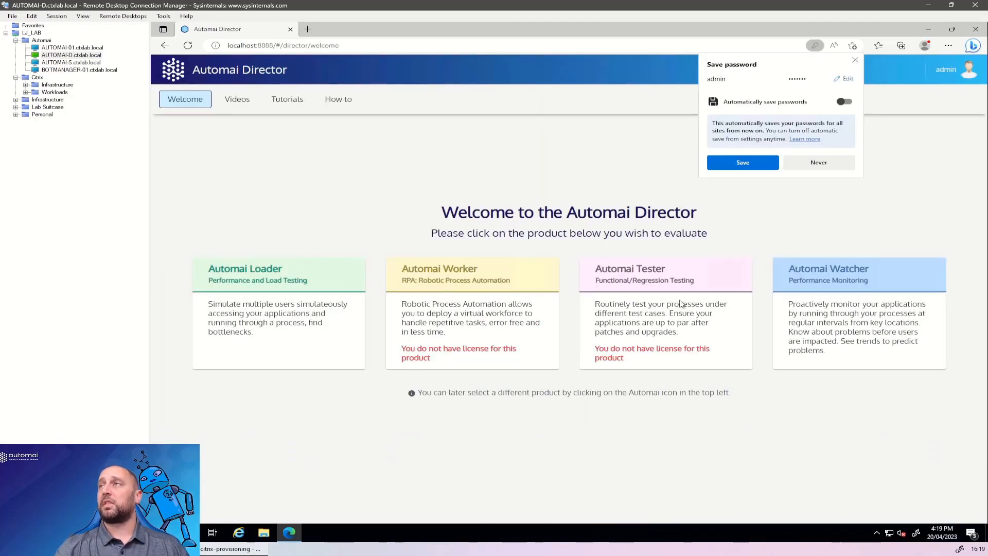
click(820, 162)
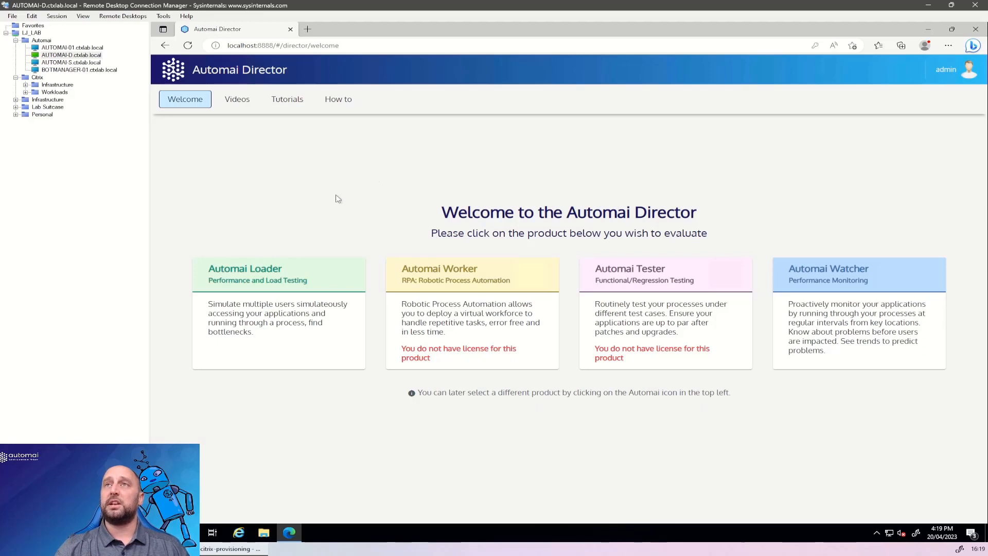
Start a new test plan in Automai Loader named EUC, with the euc workloads project and the description EUC.
click(246, 279)
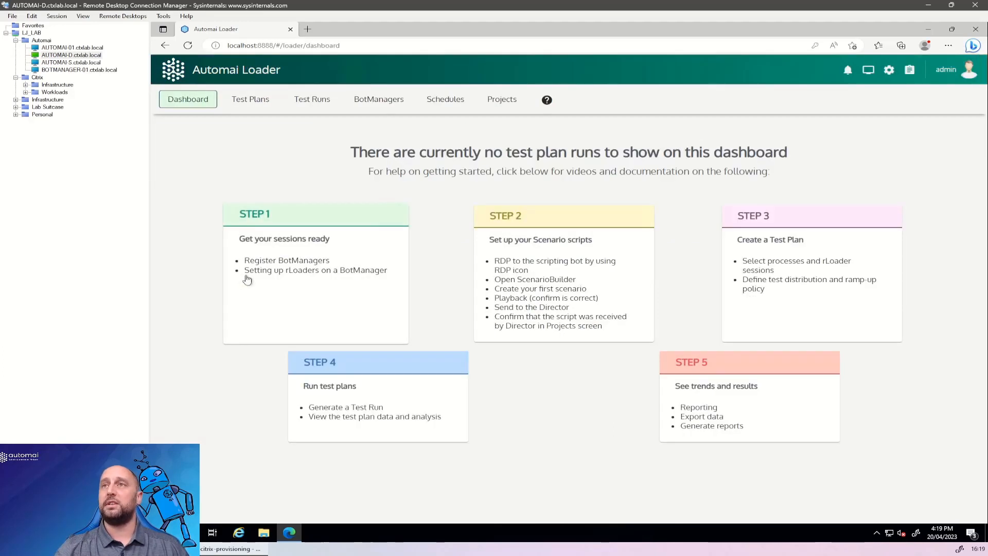
click(249, 100)
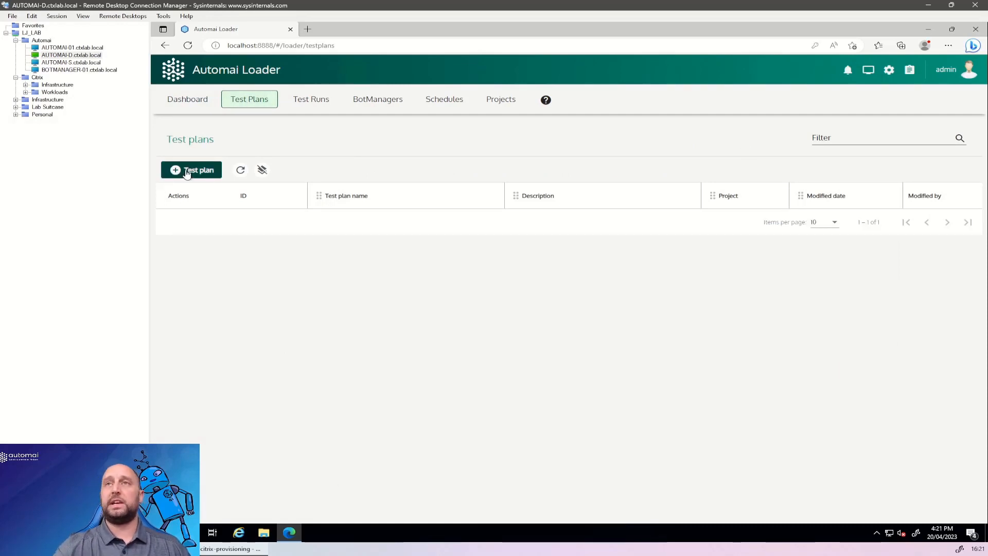
click(188, 171)
click(257, 222)
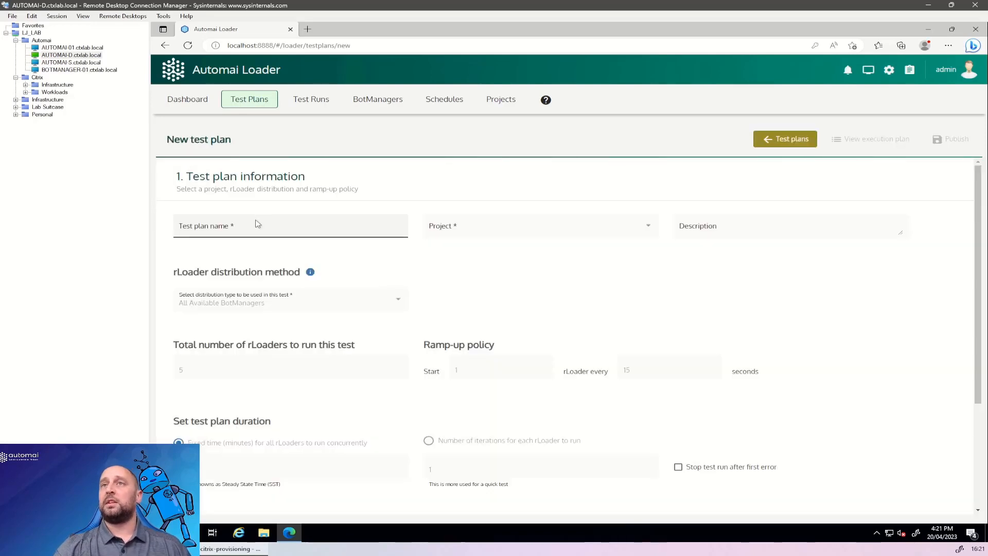
text(EUC)
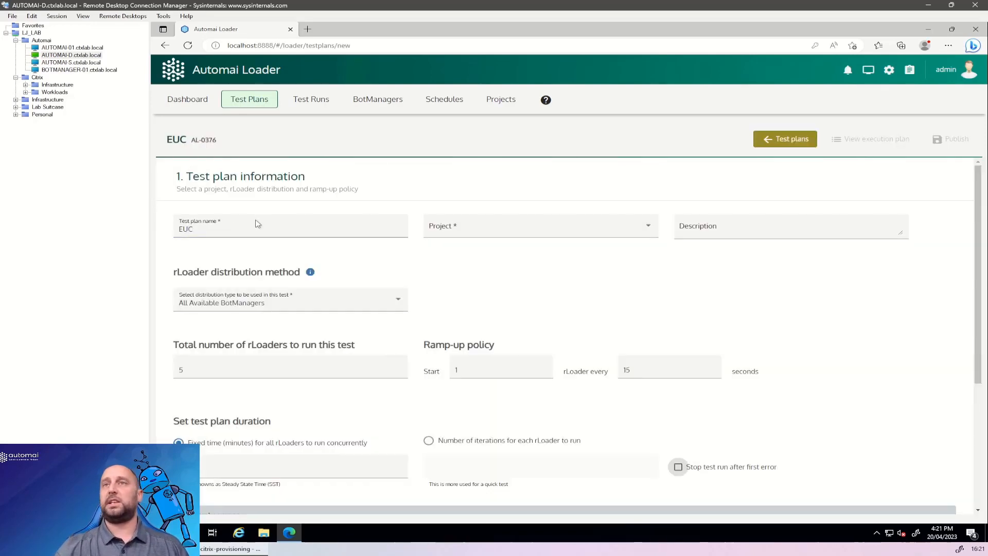
click(471, 227)
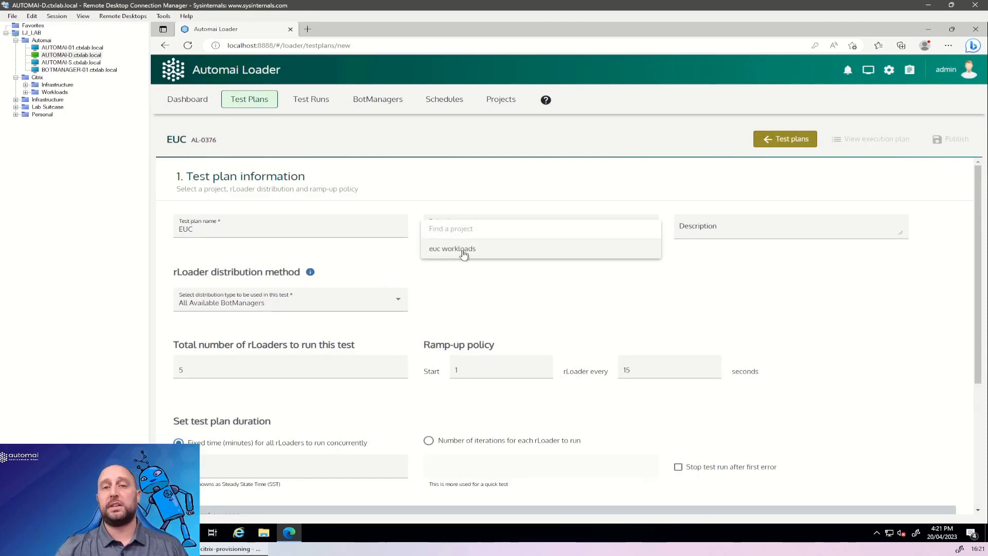
click(464, 249)
click(733, 233)
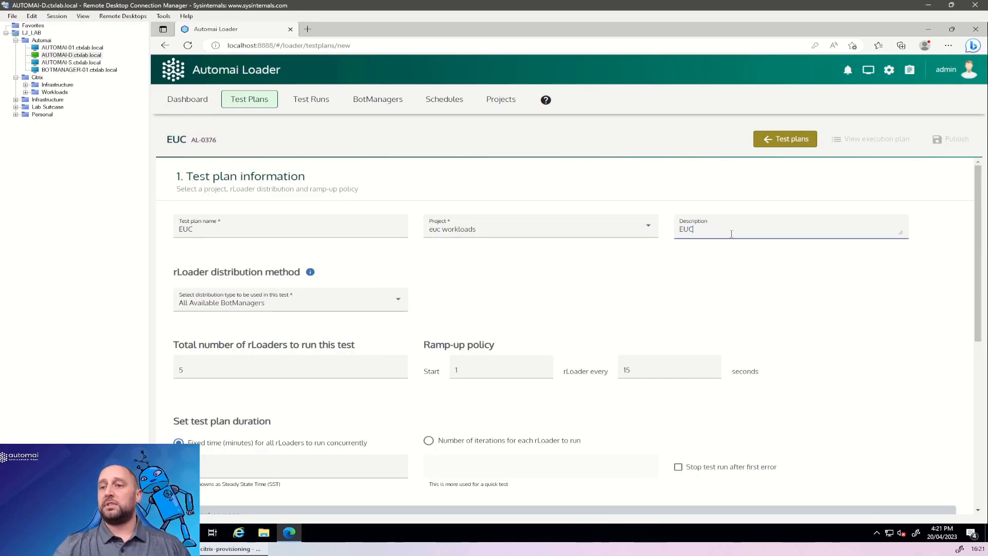
click(473, 300)
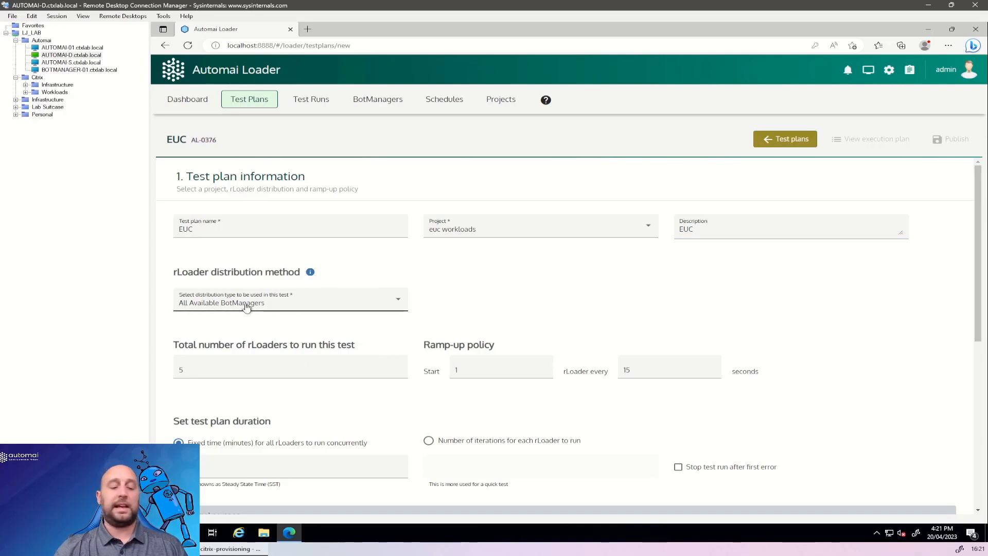
Set the test plan's total rLoaders to 1 and its duration to 1 iteration for each rLoader.
double_click(222, 367)
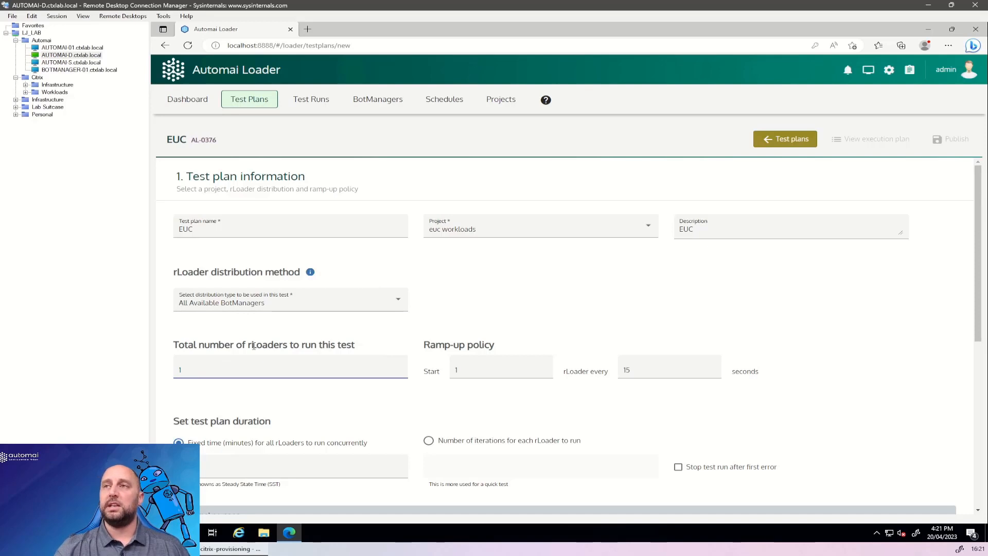
click(520, 310)
scroll(460, 309, down, 2)
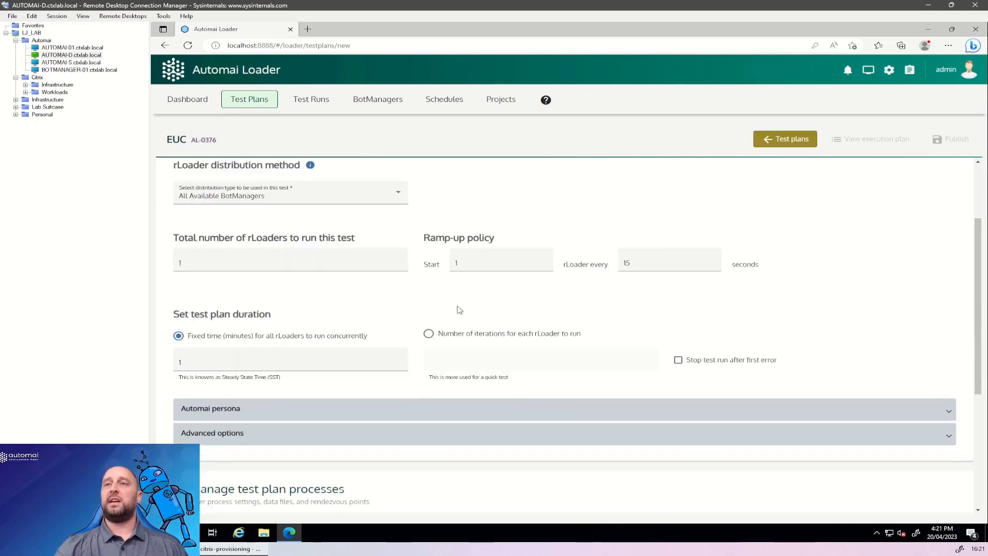
click(428, 335)
click(446, 360)
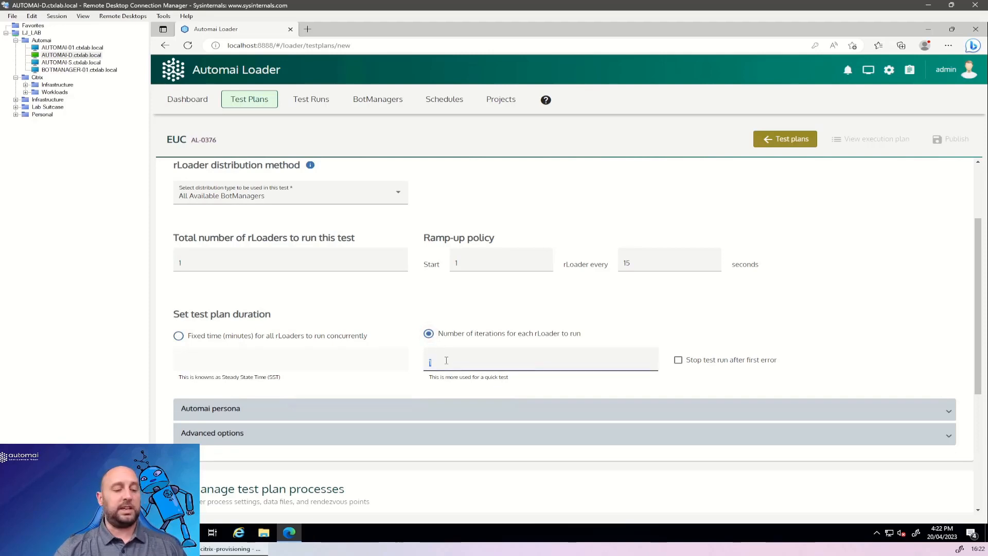
click(481, 308)
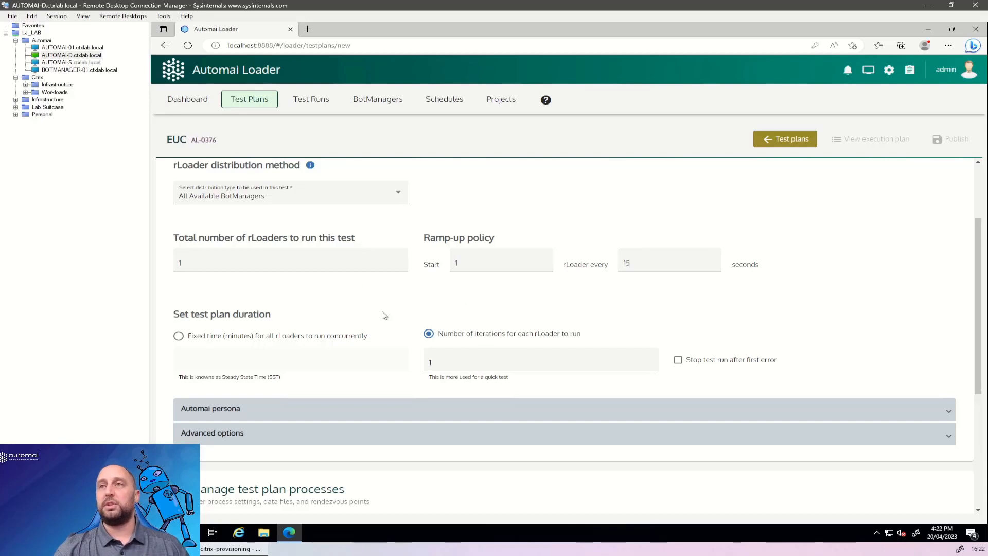
Add the EUC_Main process to the test plan with 1 rLoader.
scroll(382, 315, down, 4)
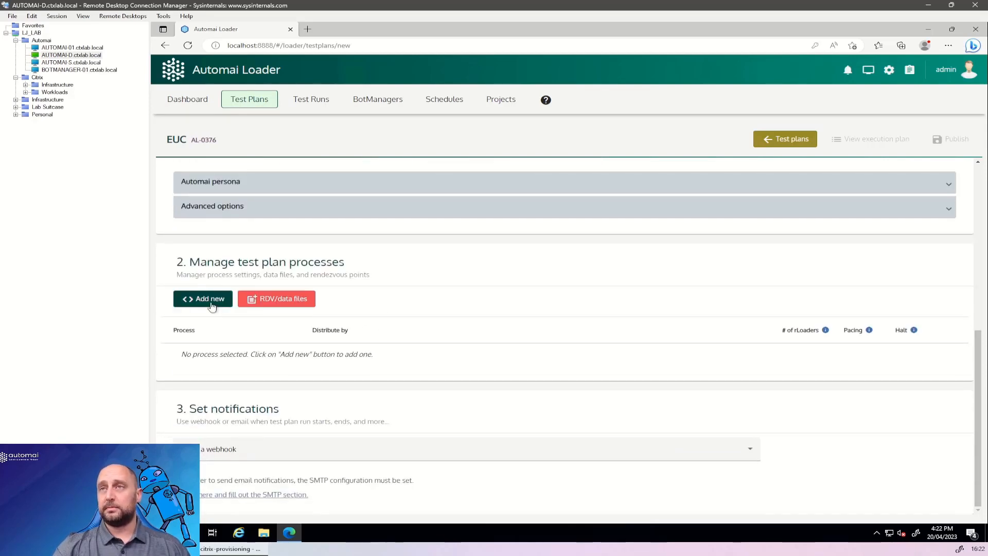
click(212, 304)
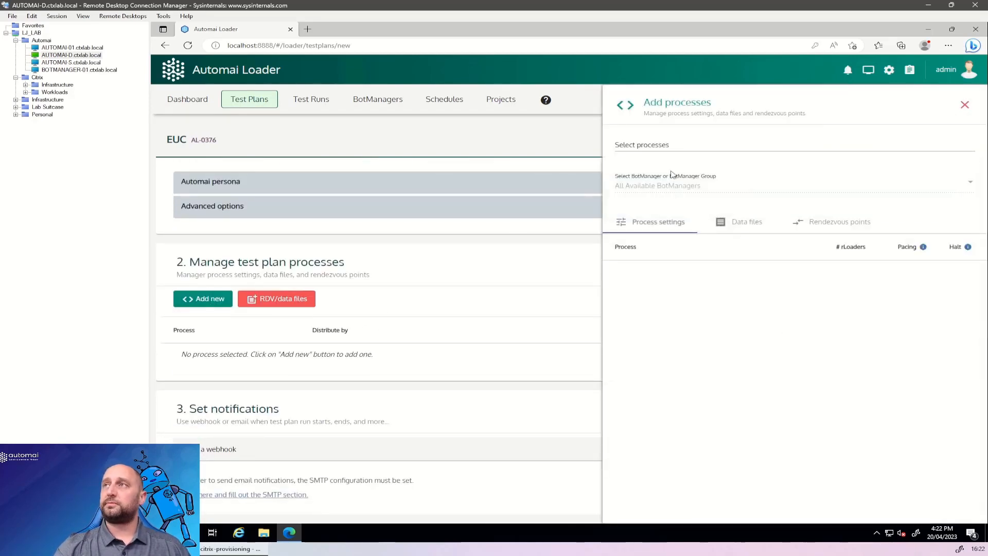
click(684, 148)
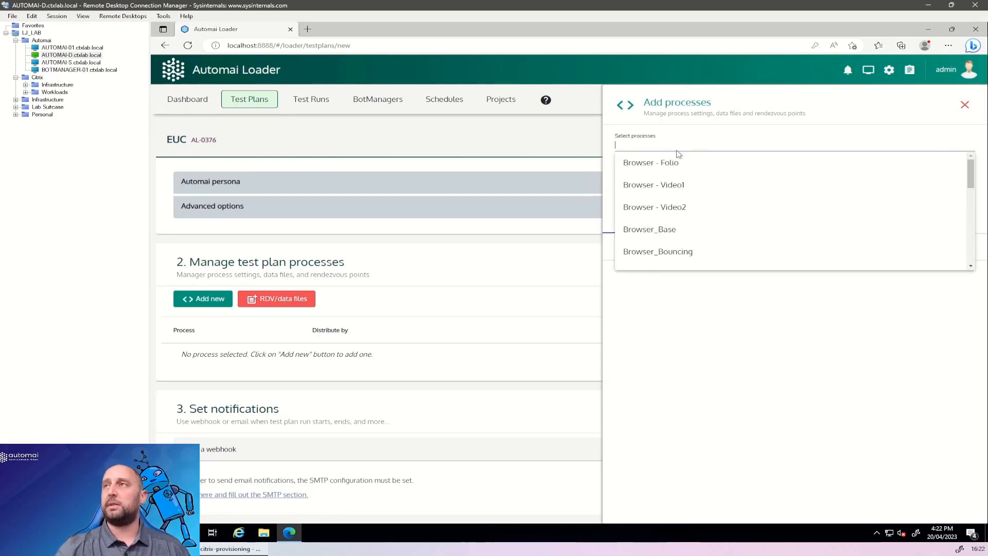
scroll(696, 185, down, 3)
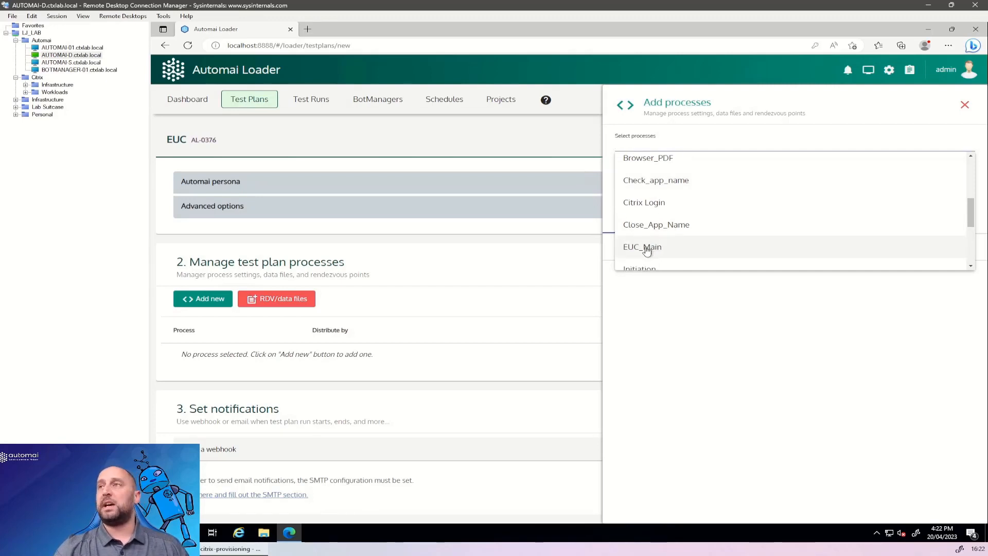
click(647, 249)
click(855, 286)
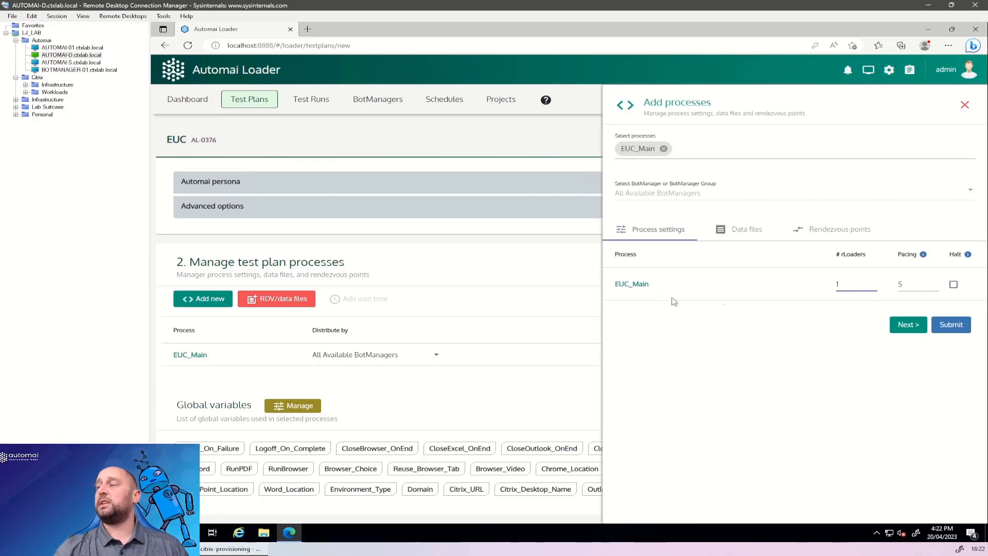
click(950, 324)
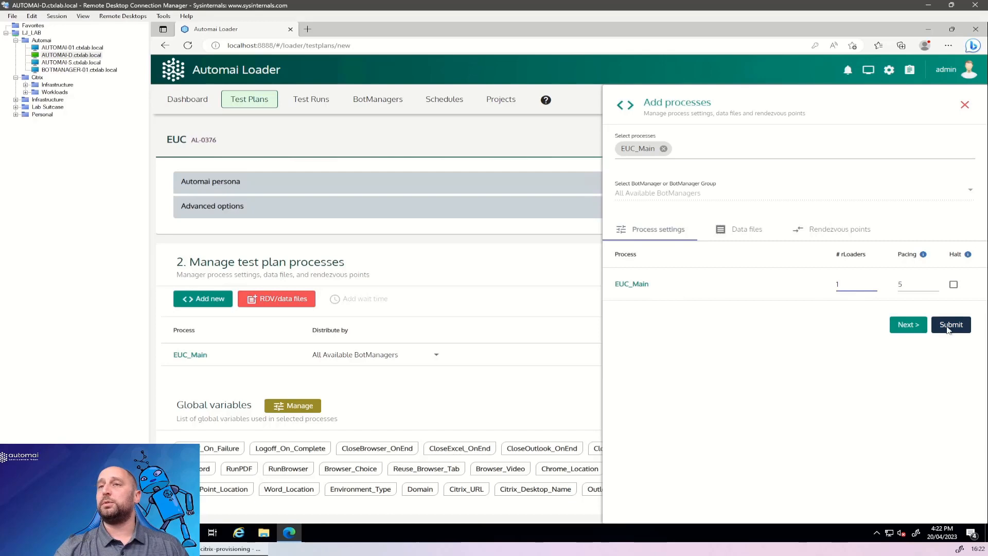
Set the test plan's Logoff_On_Complete global variable to 1 and look over the remaining global variables.
scroll(578, 282, down, 3)
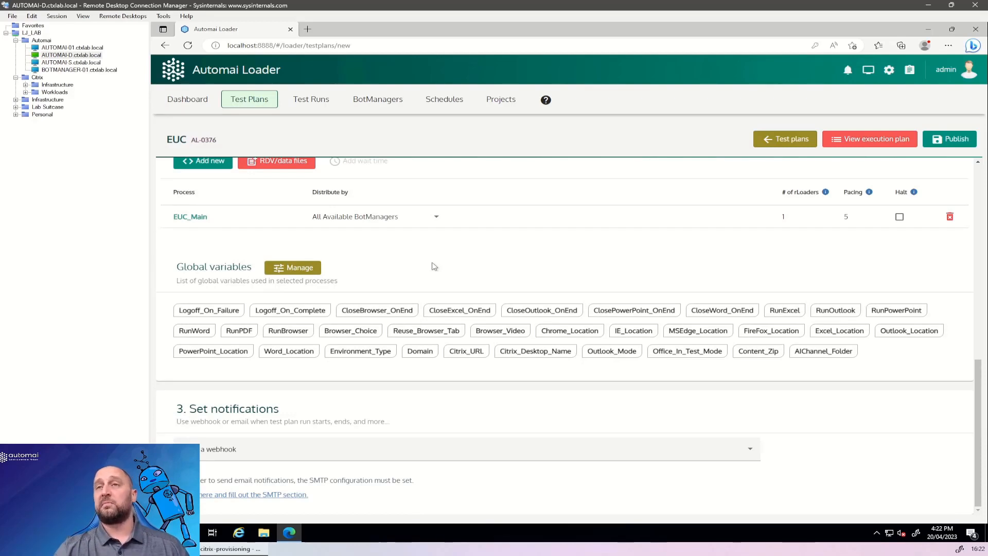
click(291, 269)
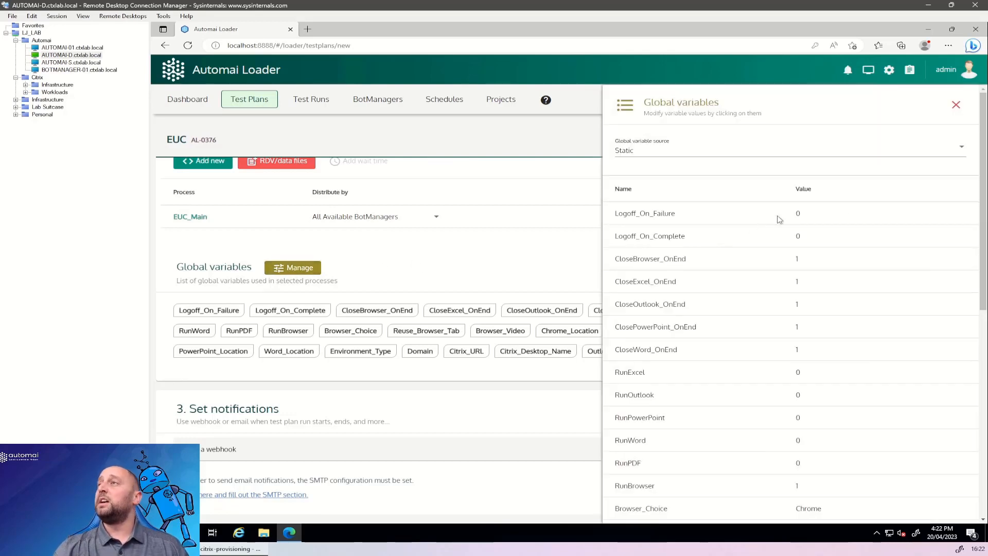
click(800, 235)
double_click(801, 235)
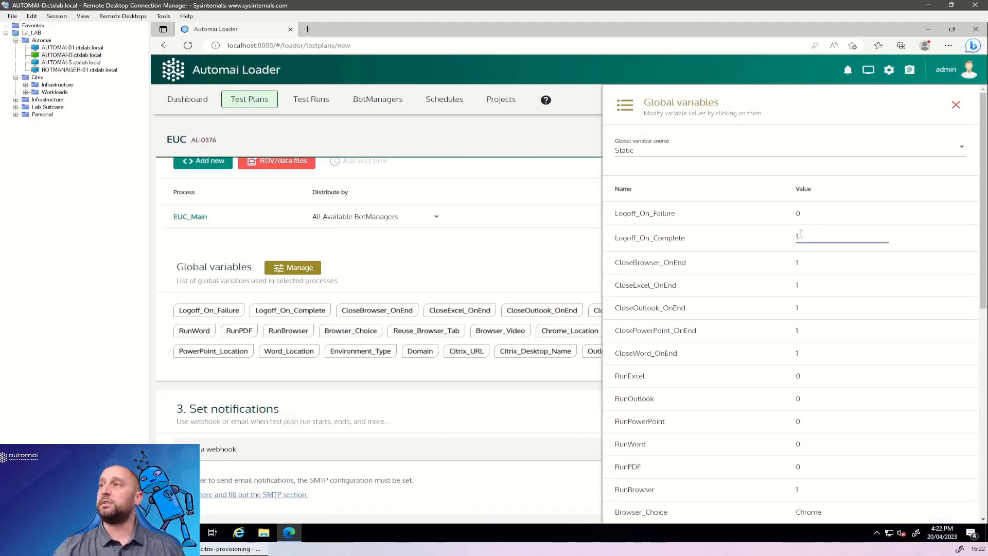
key(Return)
click(799, 260)
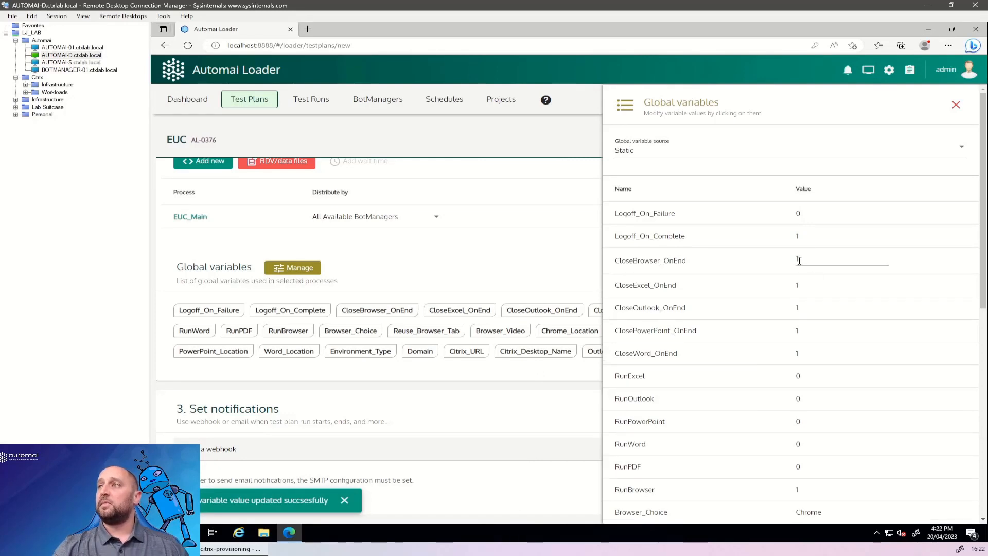
scroll(801, 270, down, 3)
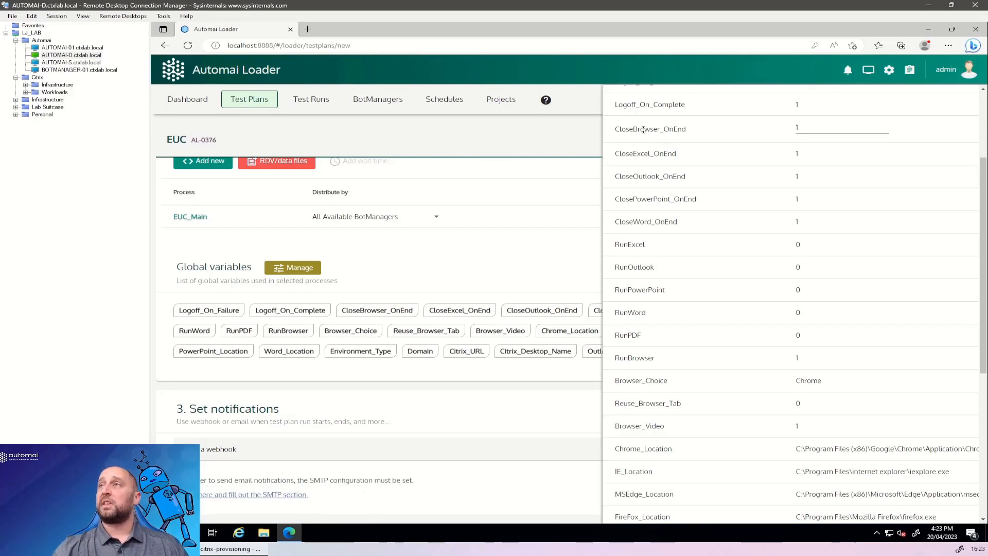
scroll(759, 229, down, 6)
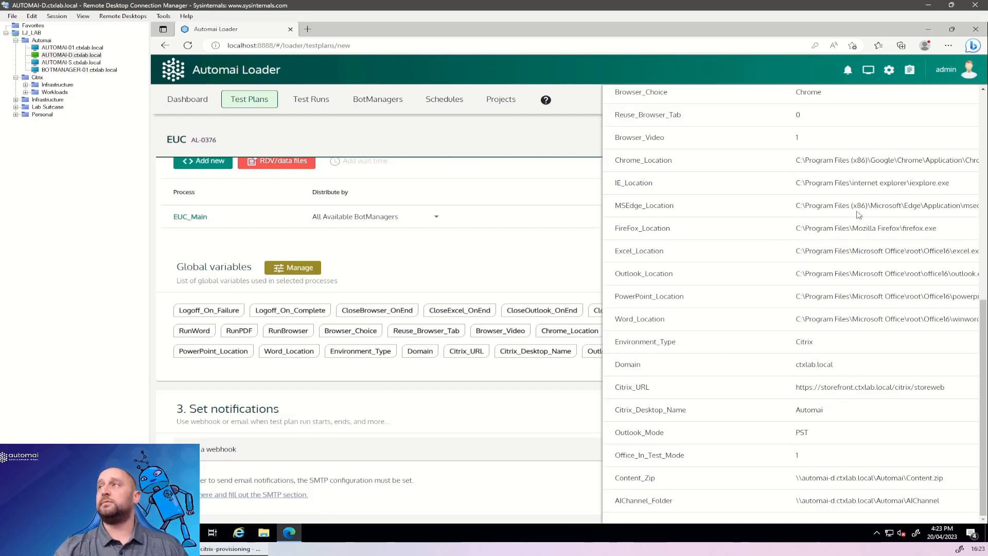
scroll(850, 238, up, 5)
scroll(850, 239, up, 3)
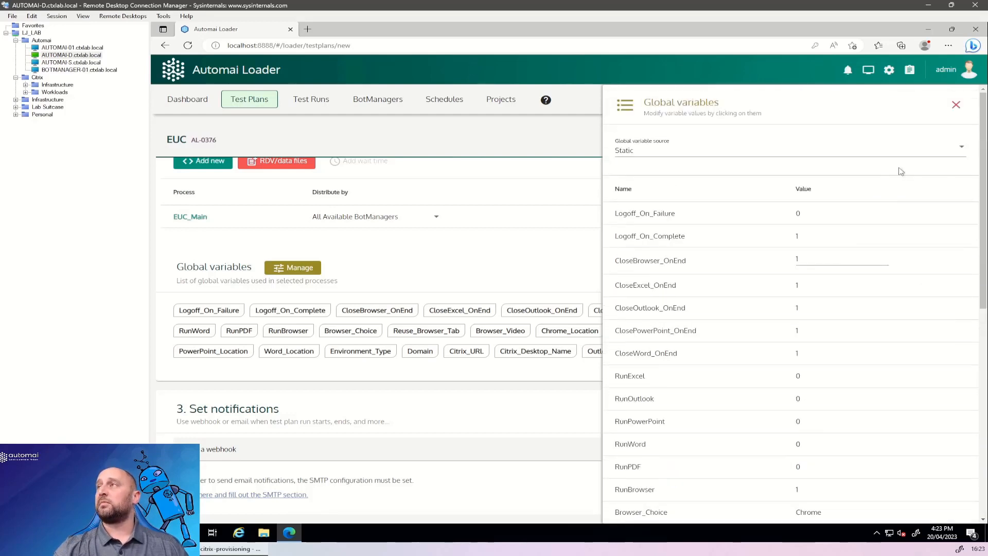
click(957, 105)
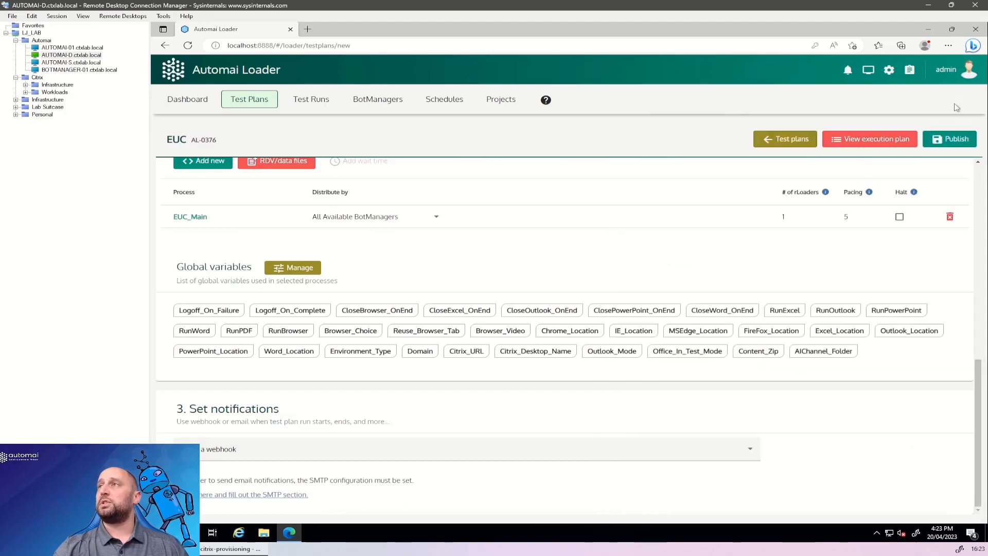
Publish the EUC test plan without initiating a test run.
click(947, 141)
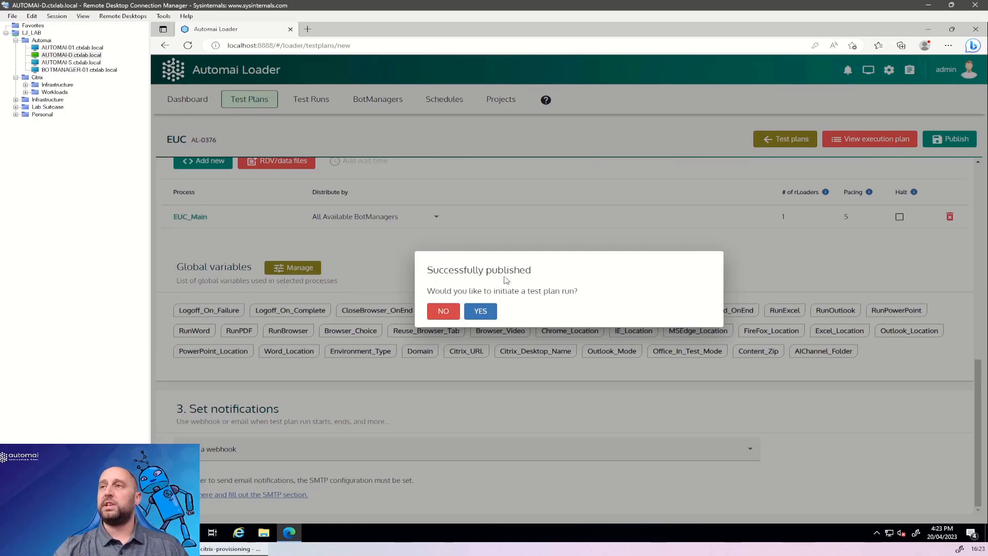
click(453, 312)
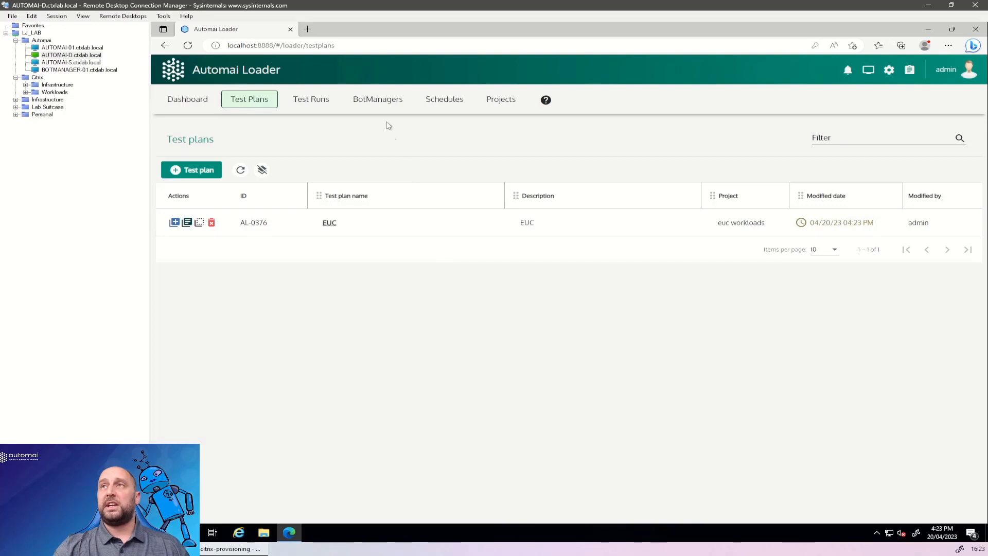
Start 1 rLoader desktop on BotManager - 1, keeping the incremental user mode and the 15-second delay.
click(387, 102)
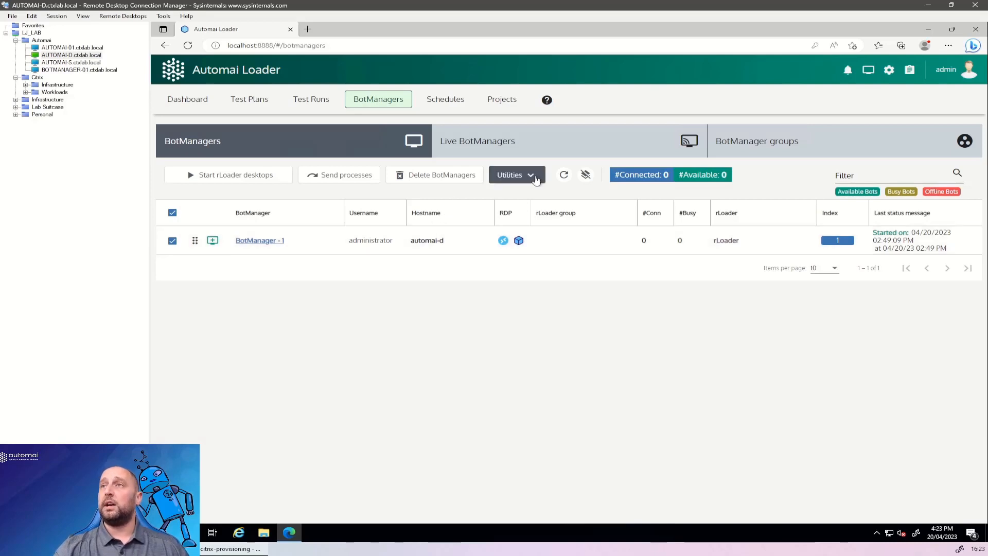
click(246, 177)
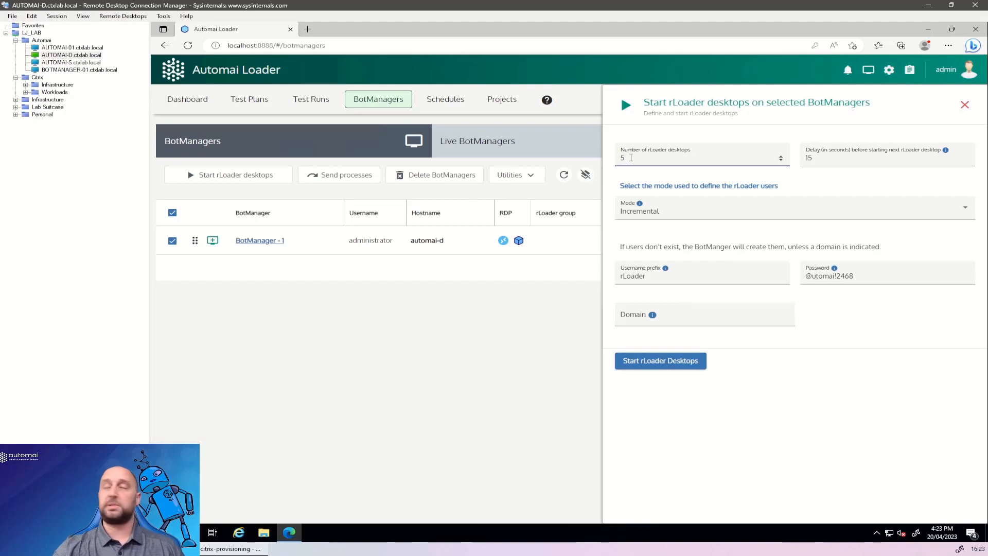
key(BackSpace)
text(1)
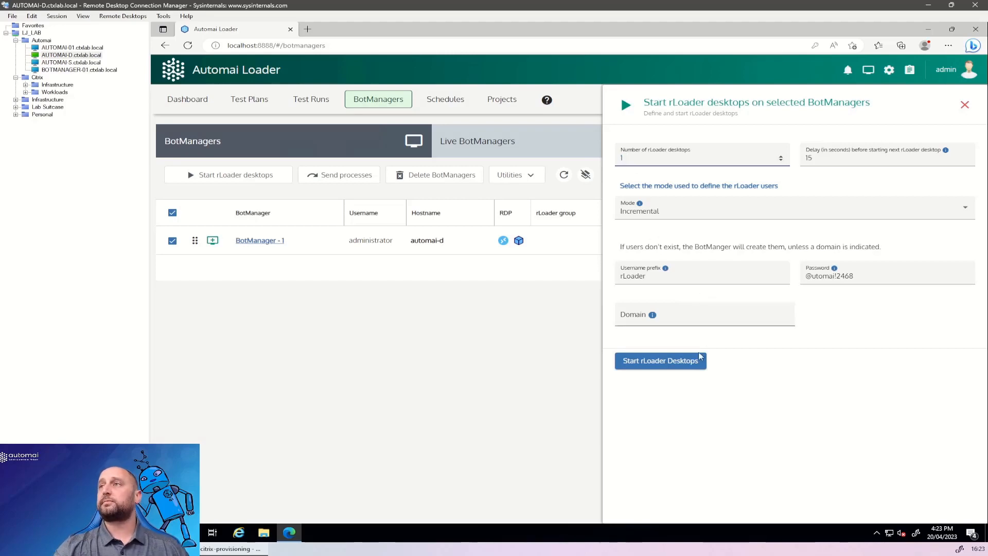
click(684, 364)
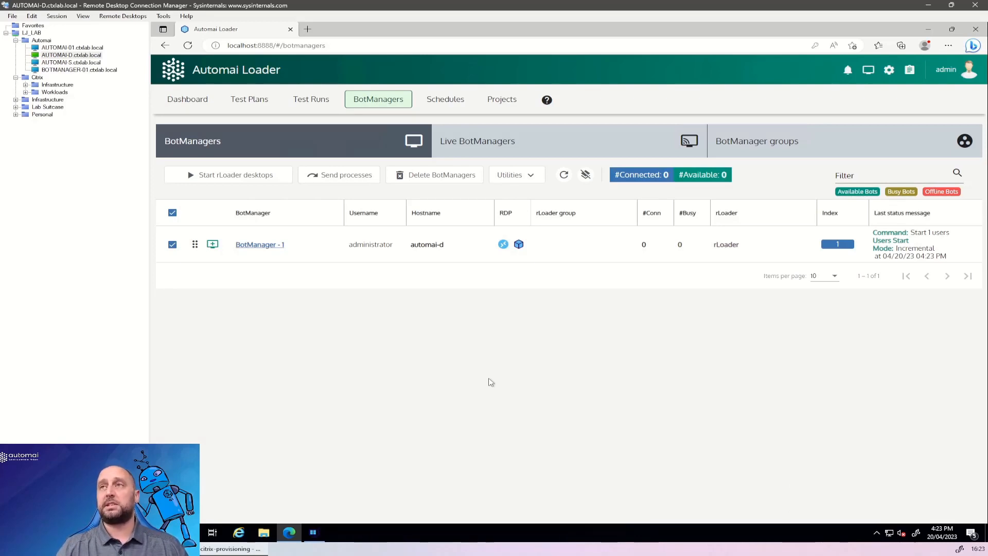
Check the rLoader session in rDesktopManager, return to Automai Loader and refresh the BotManagers' connection status.
click(315, 535)
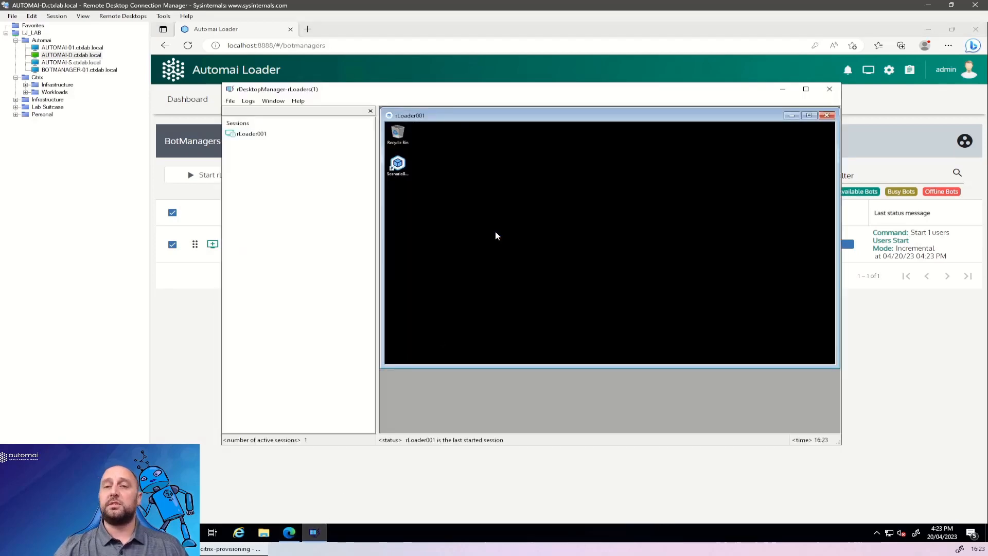
click(906, 401)
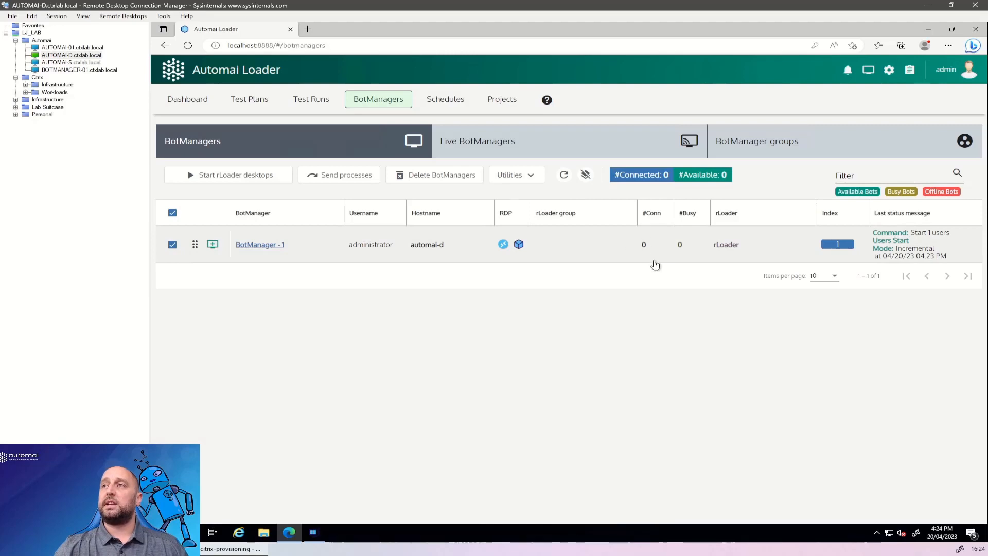
click(564, 175)
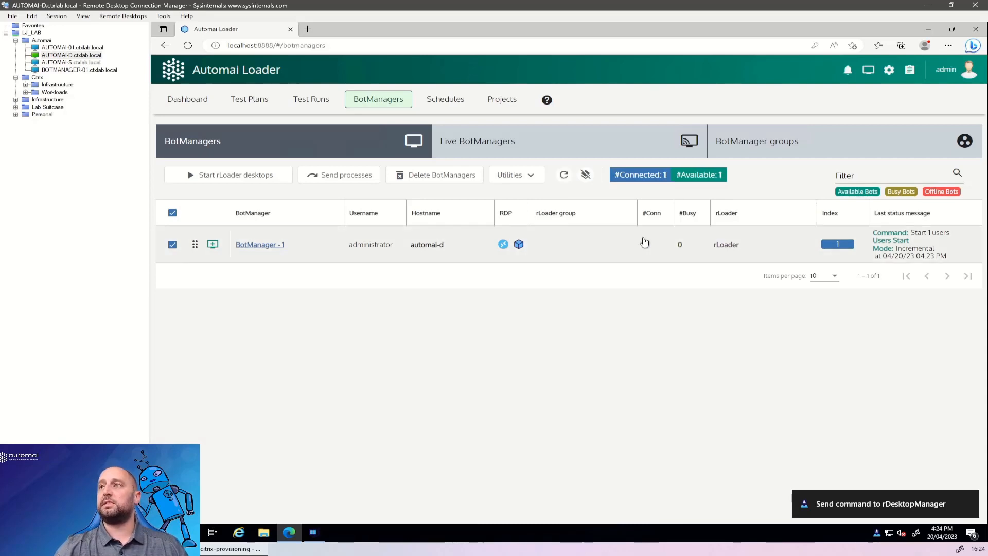
Run the EUC test plan with its existing run settings and switch to rDesktopManager to watch the rLoader session.
click(262, 102)
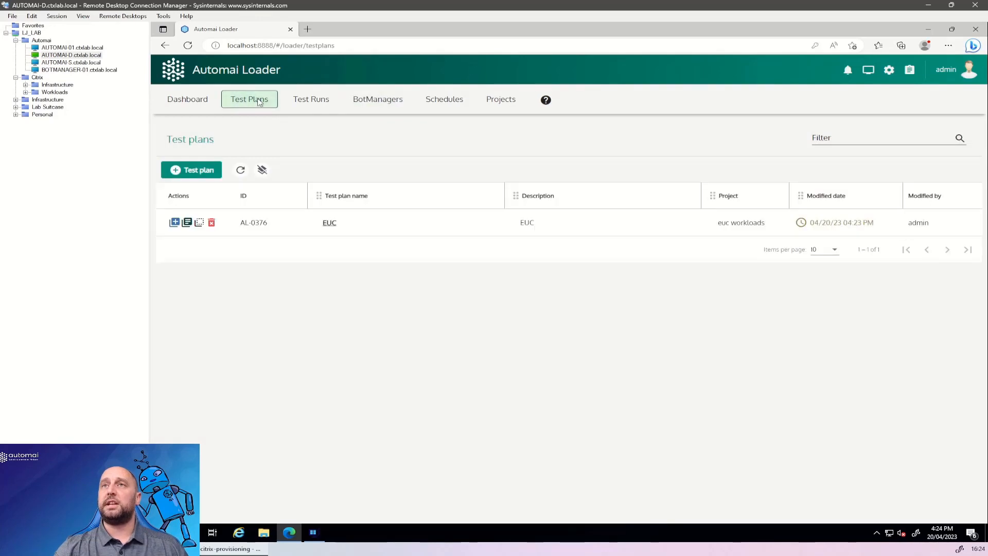
click(174, 225)
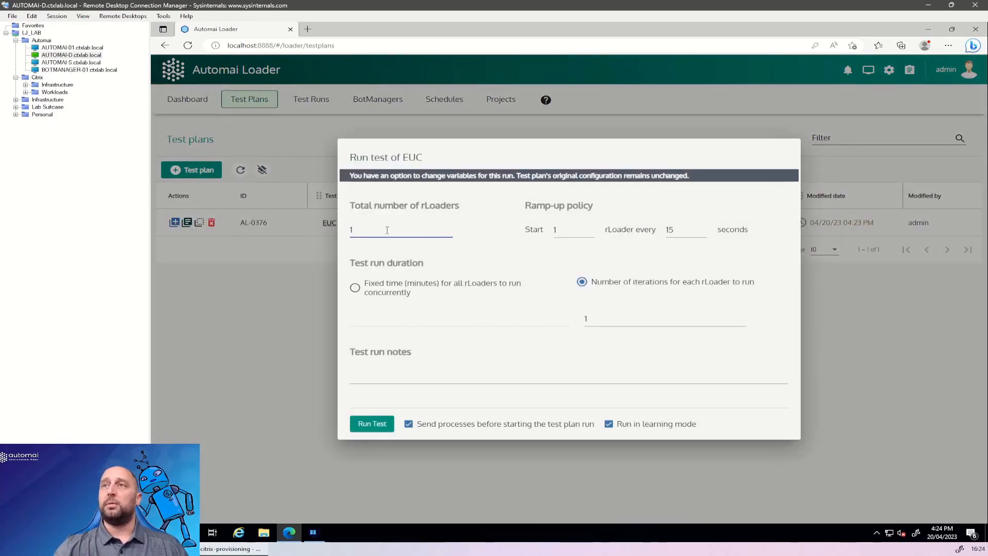
click(374, 425)
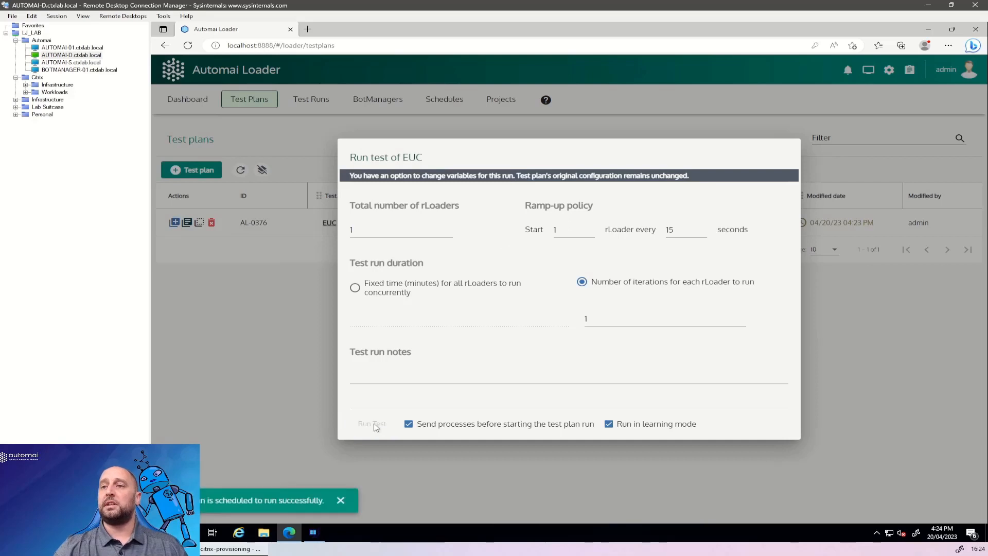
click(318, 535)
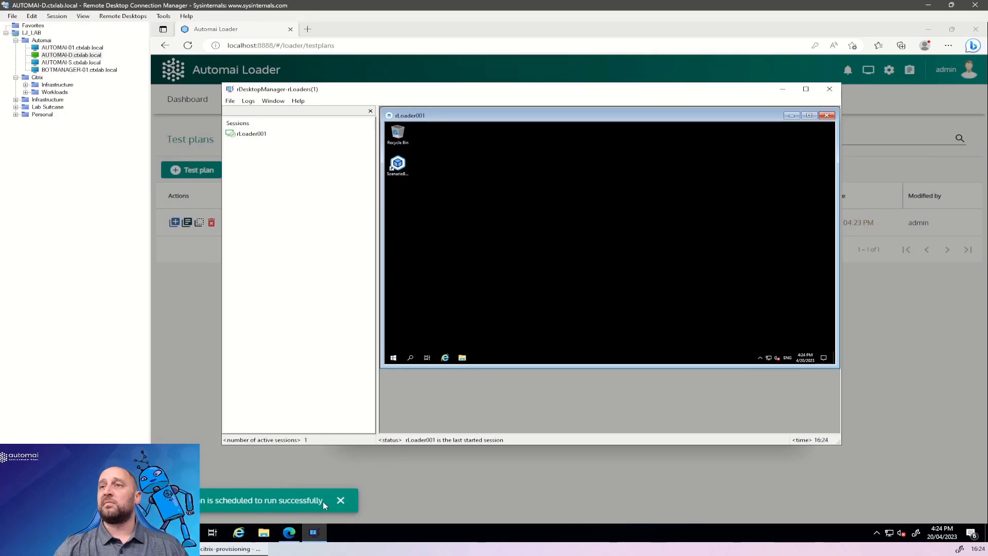